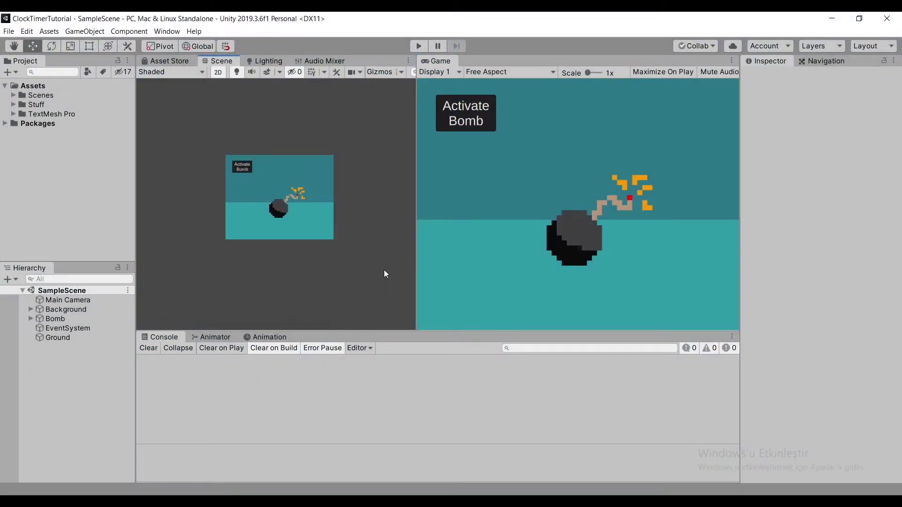
- Examine the Bomb object with its BombSystem child and the Activate object under Background
{"action": "left_click", "coordinate": [69, 320]}
{"action": "key", "text": "Right"}
{"action": "left_click", "coordinate": [69, 327]}
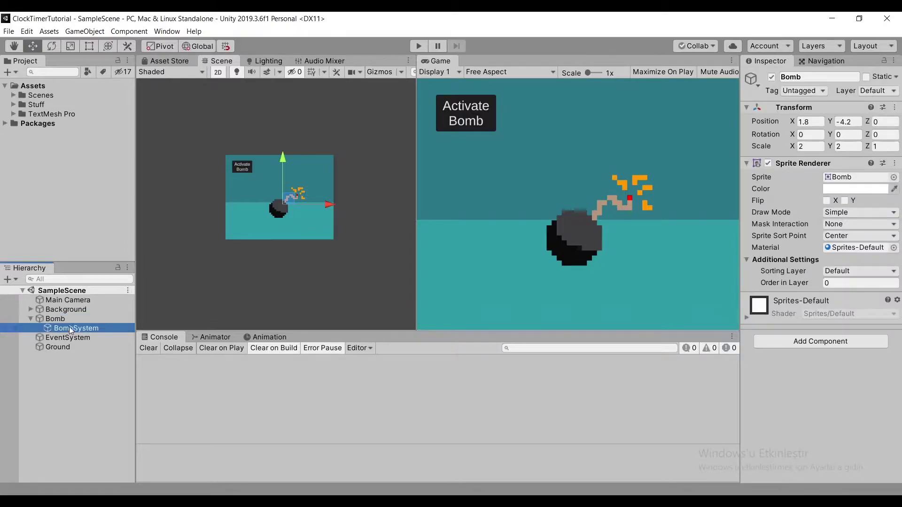
{"action": "left_click", "coordinate": [345, 223]}
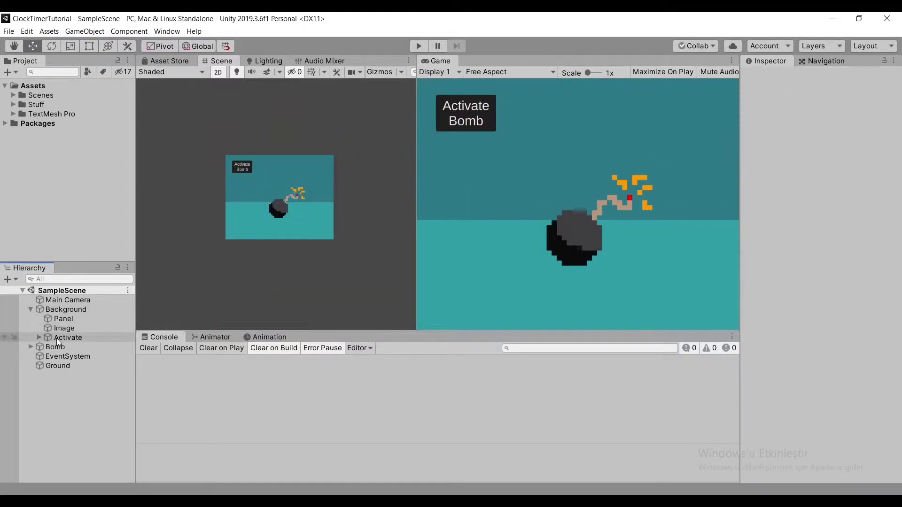
{"action": "left_click", "coordinate": [57, 338]}
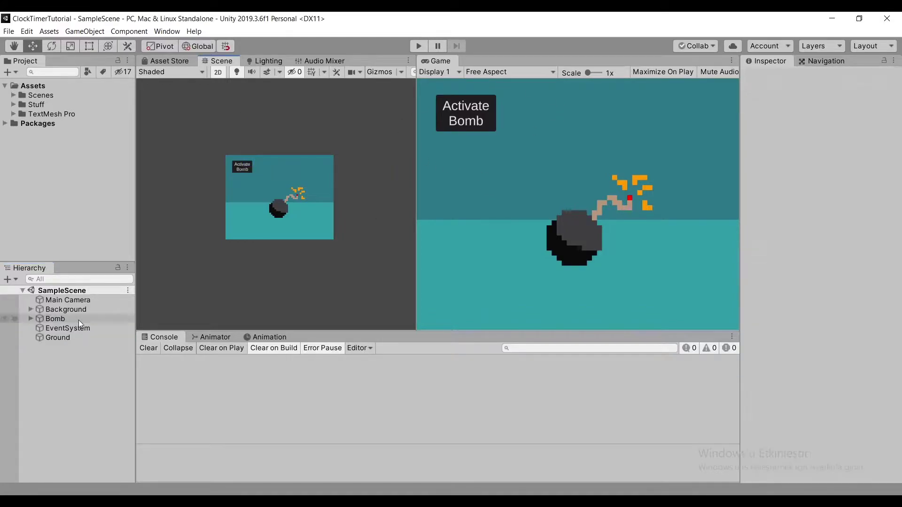
- Add a new script component named BombTimer to the Bomb object
{"action": "left_click", "coordinate": [55, 318]}
{"action": "left_click", "coordinate": [822, 342]}
{"action": "type", "text": "BombTimer"}
{"action": "left_click", "coordinate": [822, 339]}
{"action": "key", "text": "Return"}
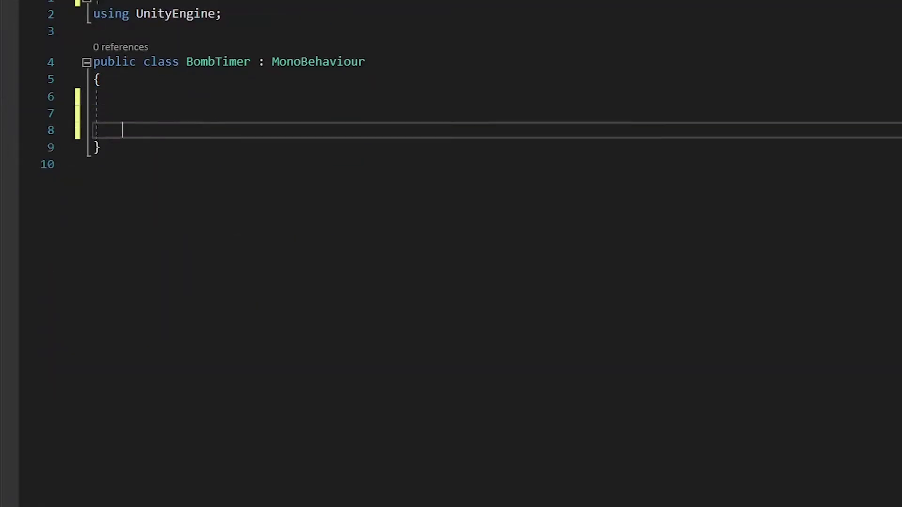
- Declare a public ParticleSystem field named explosionSystem in the BombTimer class
{"action": "key", "text": "Up"}
{"action": "type", "text": "p"}
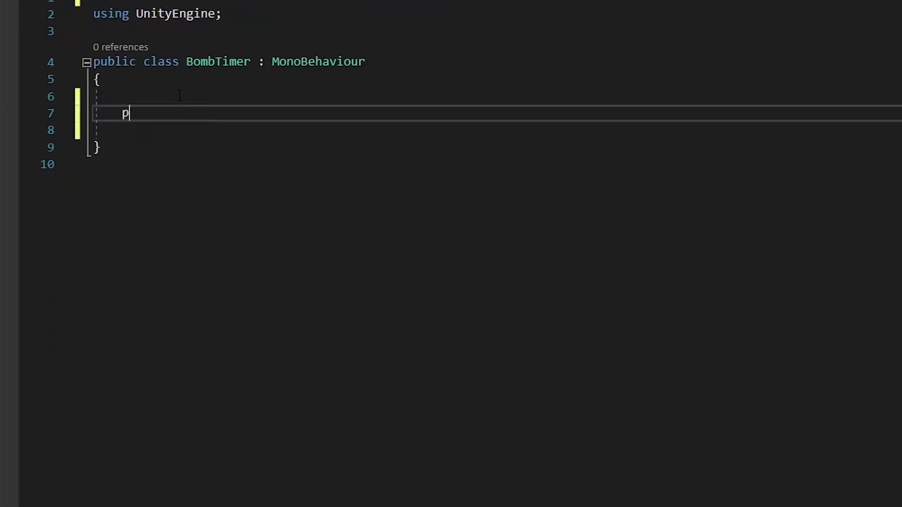
{"action": "type", "text": "ublic Par"}
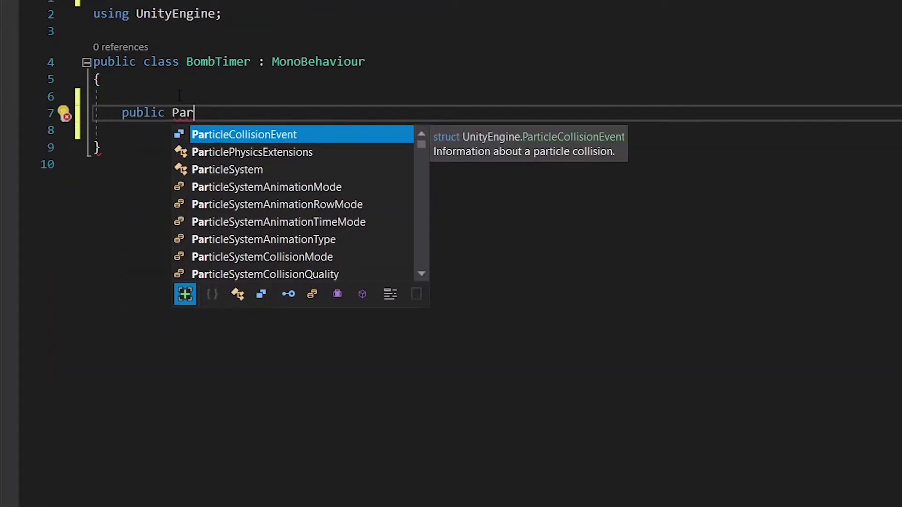
{"action": "type", "text": "ticleSystem explosionSystem;"}
{"action": "key", "text": "Return"}
- Add an empty void Explode() method below the explosionSystem field
{"action": "key", "text": "Return"}
{"action": "type", "text": "void Explode()"}
{"action": "key", "text": "Return"}
{"action": "type", "text": "{"}
{"action": "key", "text": "Return"}
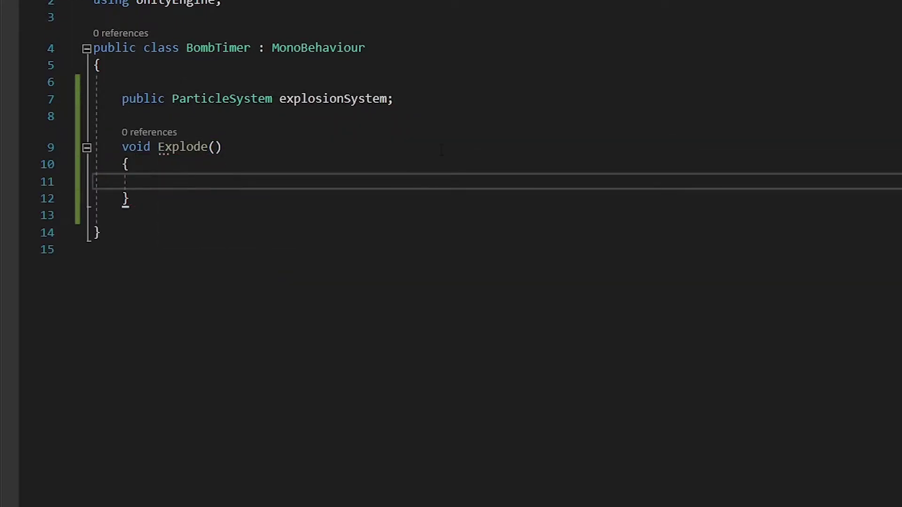
- In Explode(), set explosionSystem.transform.parent to null, call explosionSystem.Play(), and save the script
{"action": "type", "text": "explosionSystem.transform.parent = null;"}
{"action": "key", "text": "Return"}
{"action": "key", "text": "Return"}
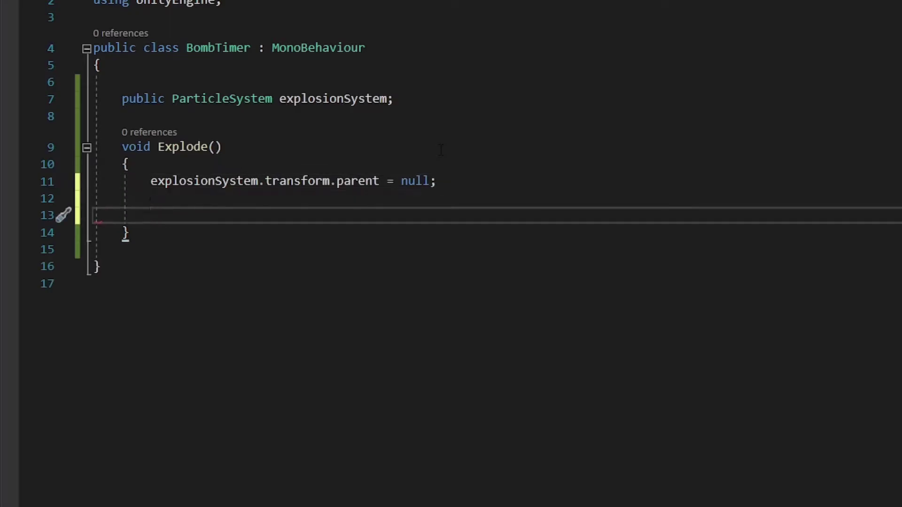
{"action": "key", "text": "Up"}
{"action": "type", "text": "explosionSystem.Play();"}
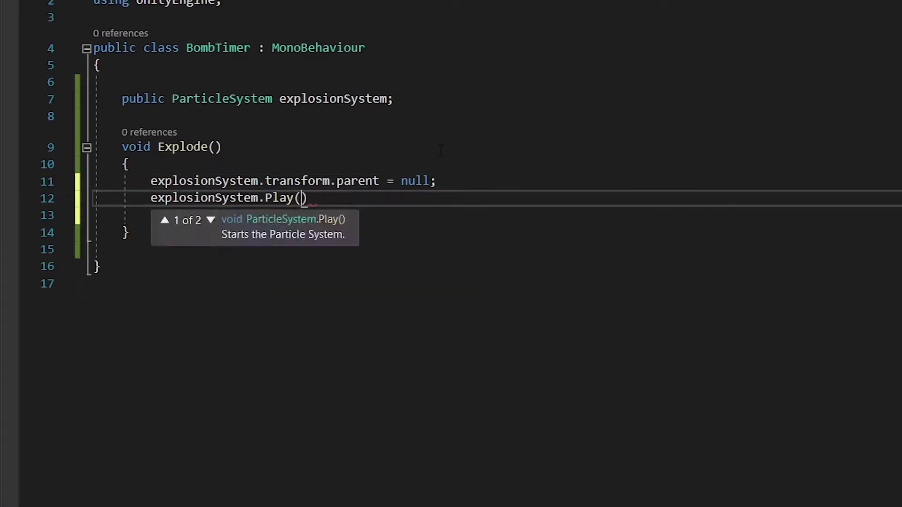
{"action": "key", "text": "Return"}
{"action": "key", "text": "Return"}
{"action": "key", "text": "ctrl+s"}
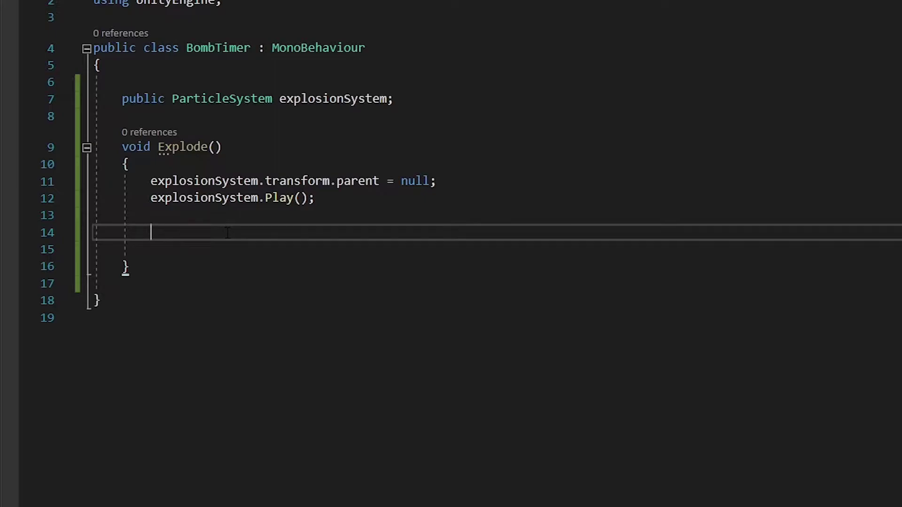
- Log the message "Exploded." with Debug.Log after the Play call in Explode()
{"action": "type", "text": "Debug.Log(\"Exploded.\");"}
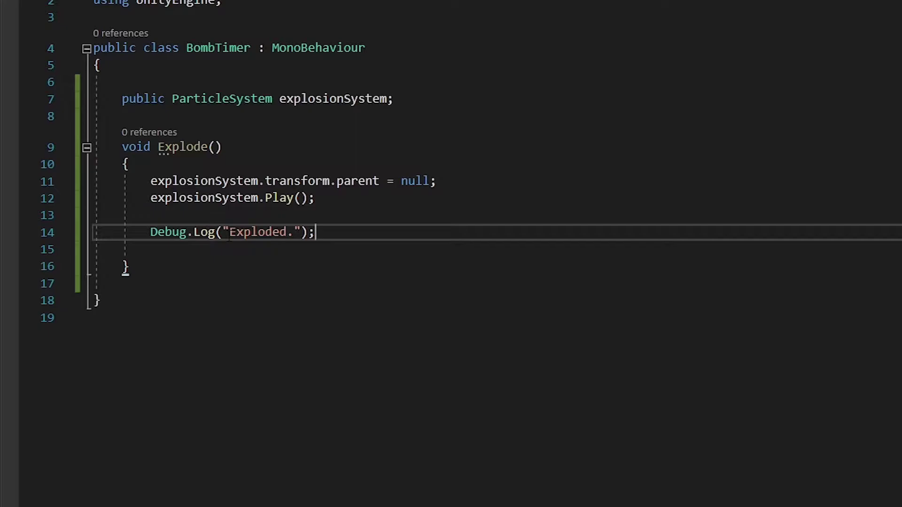
{"action": "key", "text": "Down"}
{"action": "key", "text": "Return"}
- Add Destroy(explosionSystem.gameObject,3f); below the log statement and save the script
{"action": "type", "text": "Destroy(ex"}
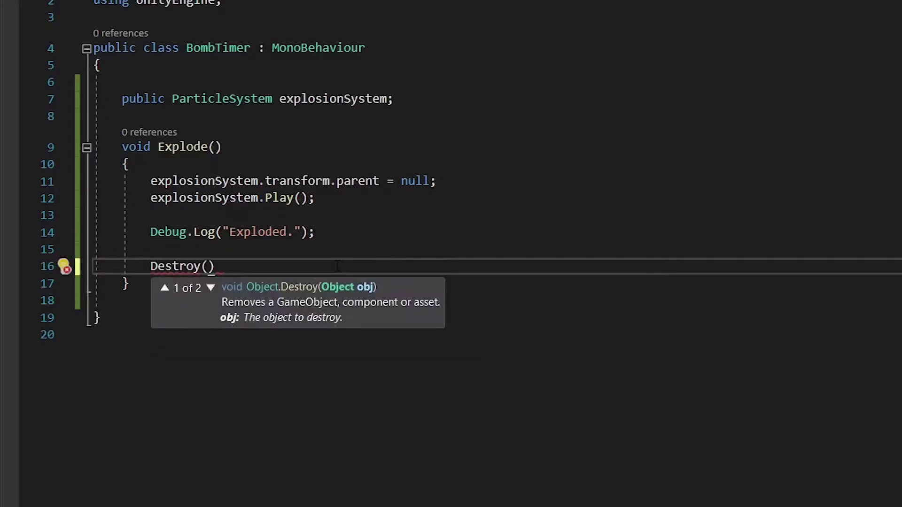
{"action": "type", "text": "plosionSystem.gameObject,3f);"}
{"action": "key", "text": "Return"}
{"action": "left_click", "coordinate": [394, 266]}
{"action": "type", "text": ",3f"}
{"action": "key", "text": "ctrl+s"}
- Add a Destroy(gameObject); call as the last statement of Explode()
{"action": "left_click", "coordinate": [466, 266]}
{"action": "key", "text": "Return"}
{"action": "type", "text": "DES"}
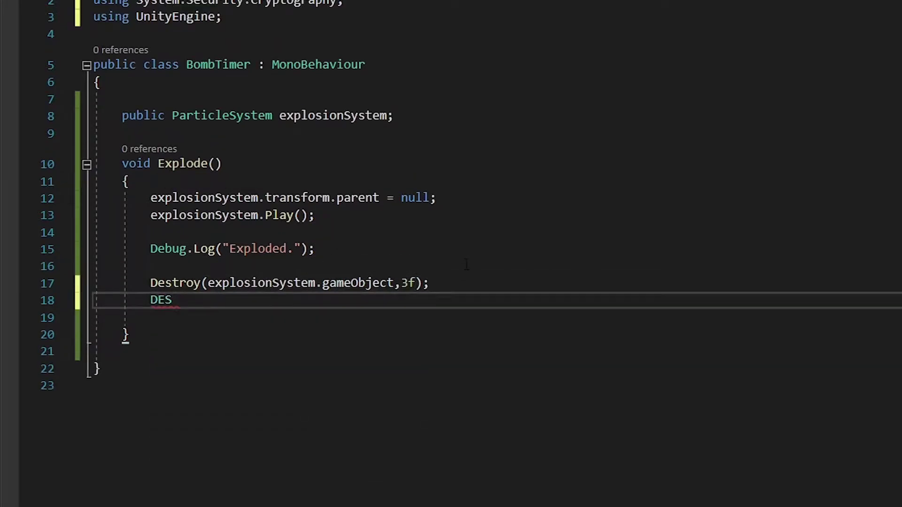
{"action": "key", "text": "Tab"}
{"action": "type", "text": "(gameObject);"}
{"action": "key", "text": "Delete"}
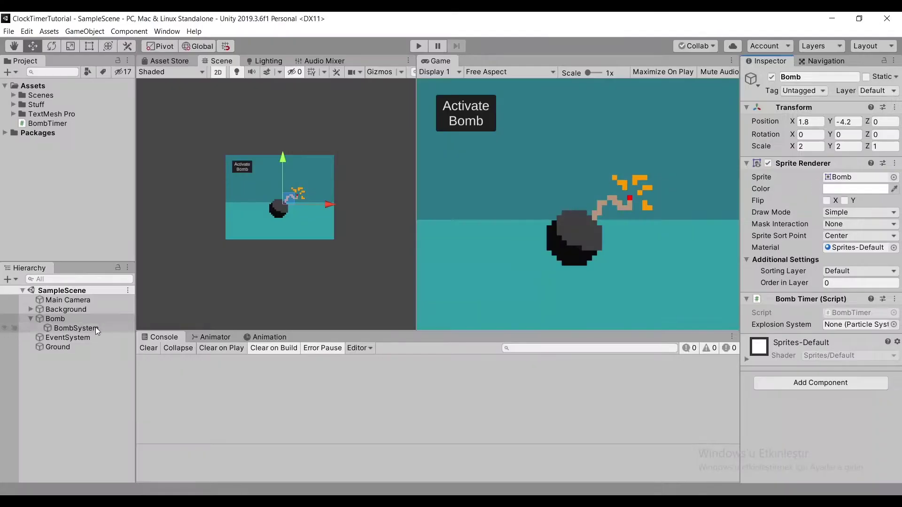
- Assign BombSystem to the Bomb Timer script's Explosion System field and add an Animator component to the Bomb
{"action": "left_click_drag", "start_coordinate": [97, 331], "coordinate": [863, 328]}
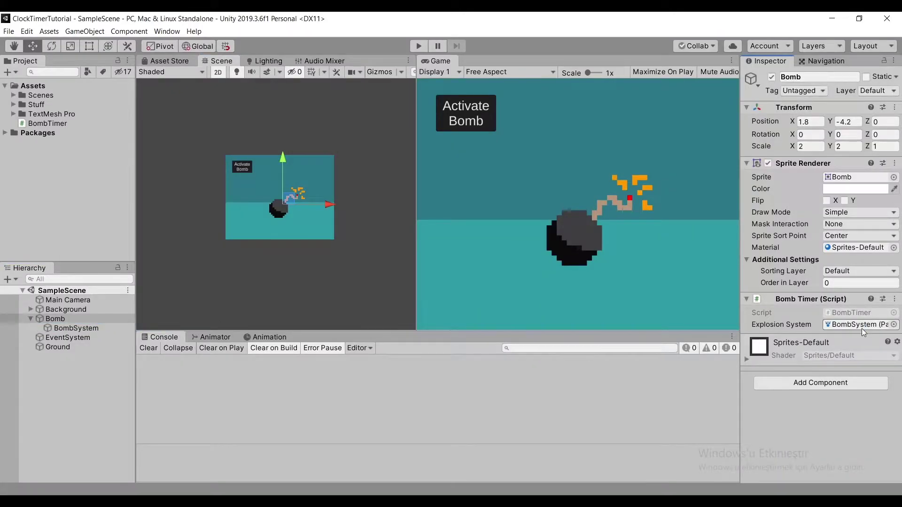
{"action": "left_click", "coordinate": [820, 382]}
{"action": "type", "text": "anim"}
{"action": "key", "text": "Return"}
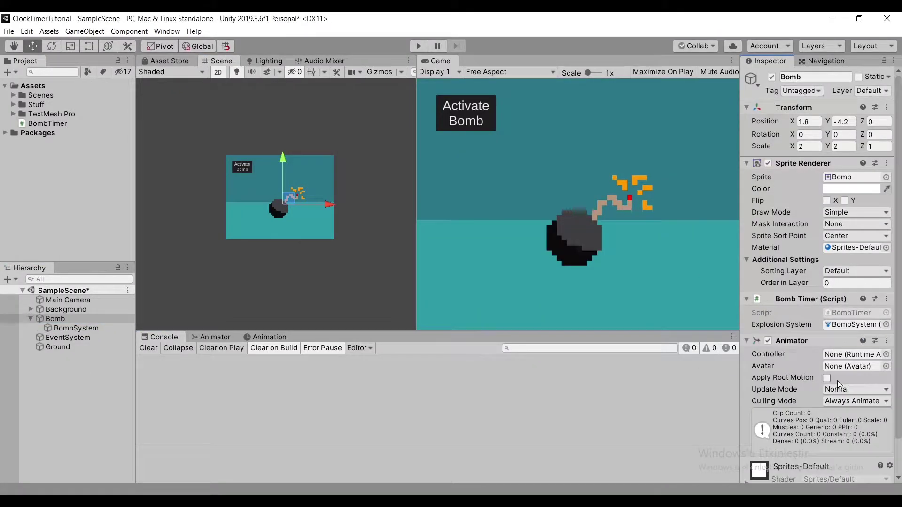
{"action": "scroll", "coordinate": [840, 367], "scroll_direction": "down", "scroll_amount": 1}
- Create an Animator Controller named Bomb in the Assets folder
{"action": "right_click", "coordinate": [42, 86]}
{"action": "mouse_move", "coordinate": [66, 90]}
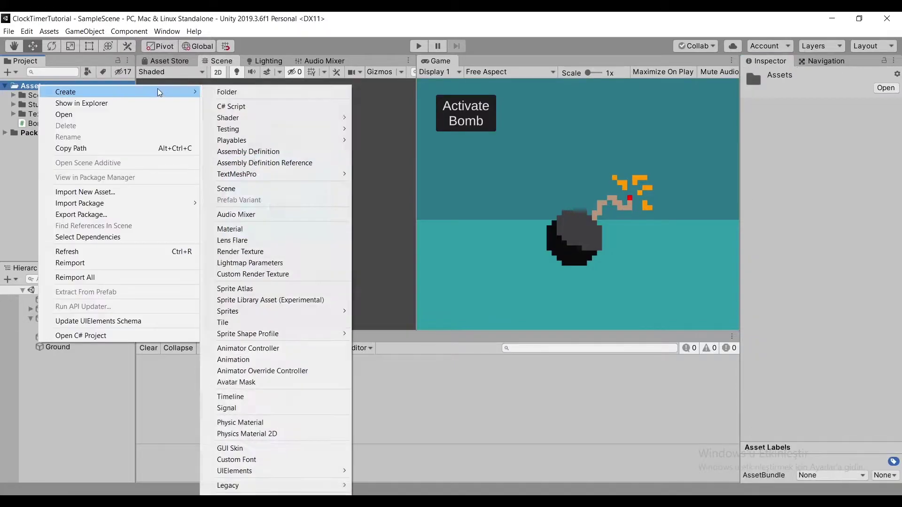
{"action": "left_click", "coordinate": [278, 346]}
{"action": "type", "text": "Bomb"}
{"action": "key", "text": "Return"}
- Assign the Bomb controller to the Bomb object's Animator component and save the scene
{"action": "left_click", "coordinate": [55, 318]}
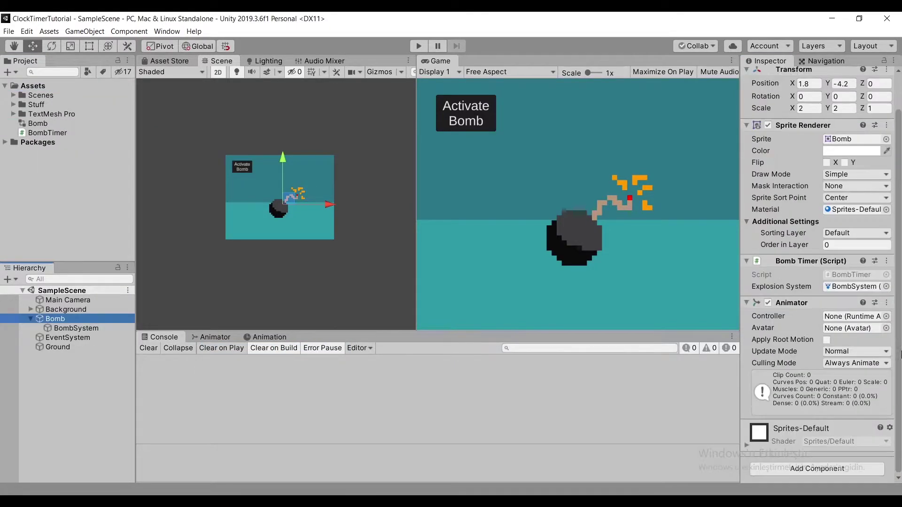
{"action": "left_click", "coordinate": [887, 317]}
{"action": "left_click", "coordinate": [658, 251]}
{"action": "left_click", "coordinate": [858, 204]}
{"action": "key", "text": "ctrl+s"}
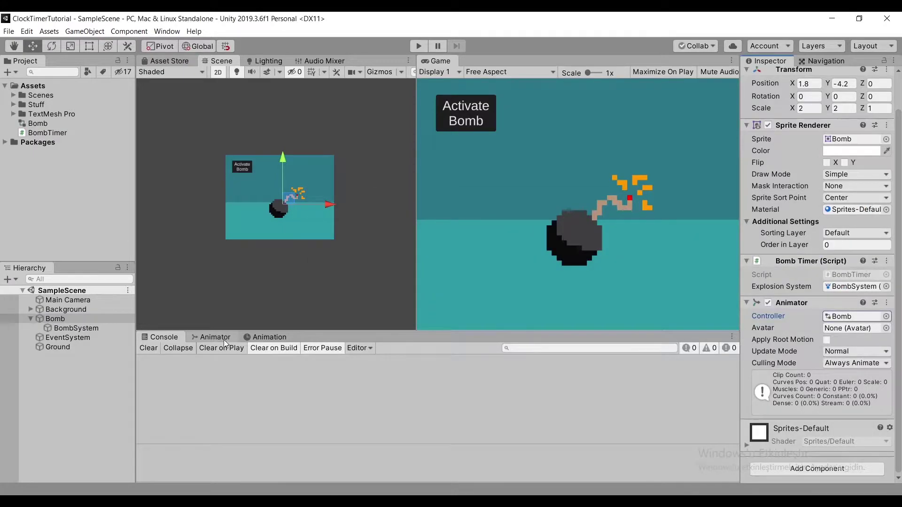
- Create an empty default state in the Bomb controller's Animator graph and place it beside Any State
{"action": "left_click", "coordinate": [221, 338]}
{"action": "left_click_drag", "start_coordinate": [535, 331], "coordinate": [534, 267]}
{"action": "scroll", "coordinate": [554, 329], "scroll_direction": "up", "scroll_amount": 3}
{"action": "left_click", "coordinate": [571, 359]}
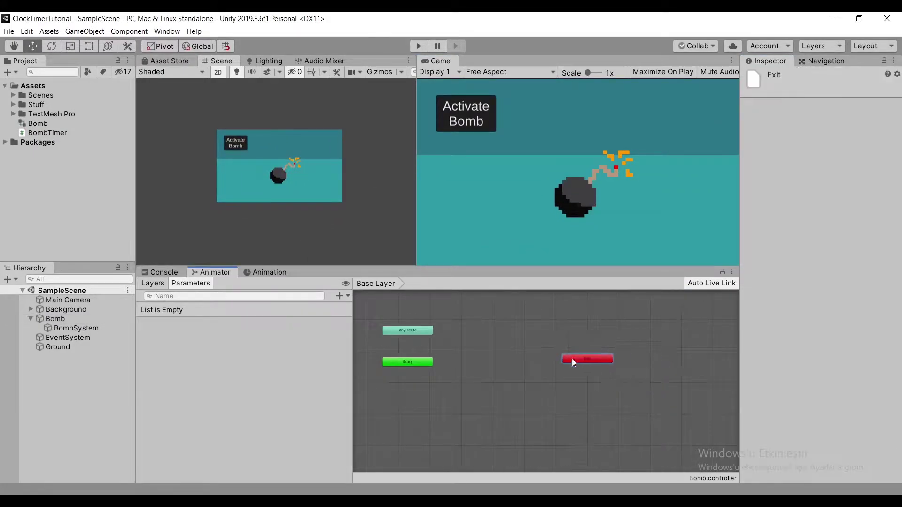
{"action": "left_click", "coordinate": [606, 328]}
{"action": "right_click", "coordinate": [608, 329]}
{"action": "left_click", "coordinate": [780, 332]}
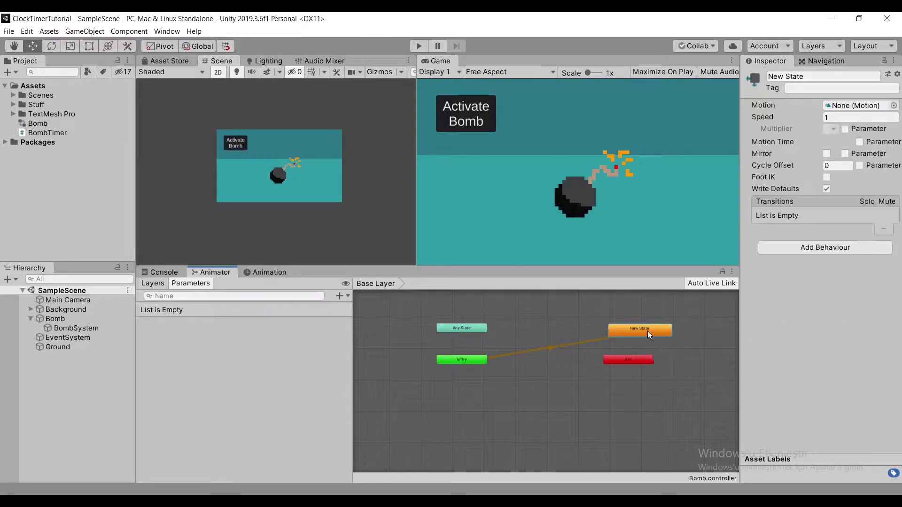
{"action": "left_click_drag", "start_coordinate": [647, 331], "coordinate": [558, 330]}
- Create a second empty state beside the default state and name it Explosion
{"action": "right_click", "coordinate": [653, 329]}
{"action": "left_click", "coordinate": [806, 335]}
{"action": "left_click_drag", "start_coordinate": [710, 339], "coordinate": [658, 334]}
{"action": "left_click", "coordinate": [811, 78]}
{"action": "type", "text": "Explo"}
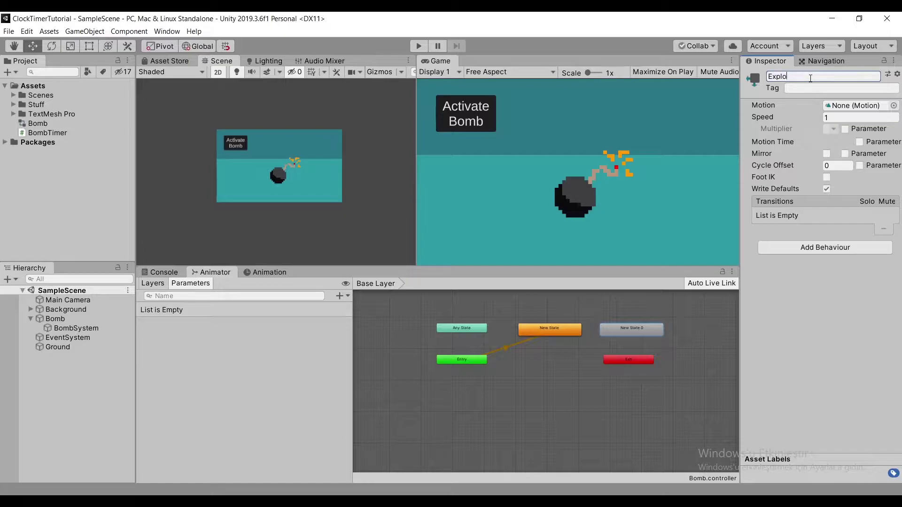
{"action": "type", "text": "sion"}
{"action": "key", "text": "Return"}
- Create an animation clip named Explosion for the Bomb and save it in the Assets folder
{"action": "left_click", "coordinate": [257, 272]}
{"action": "left_click", "coordinate": [514, 401]}
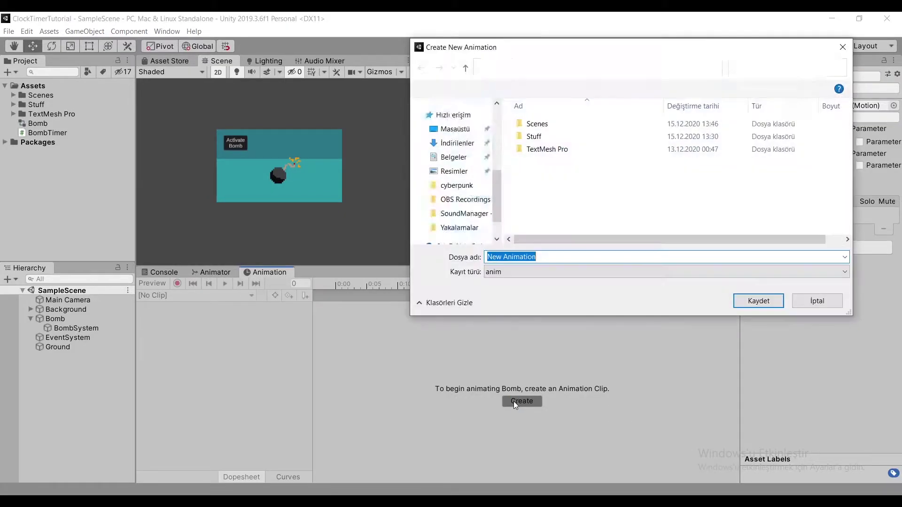
{"action": "type", "text": "Explosion"}
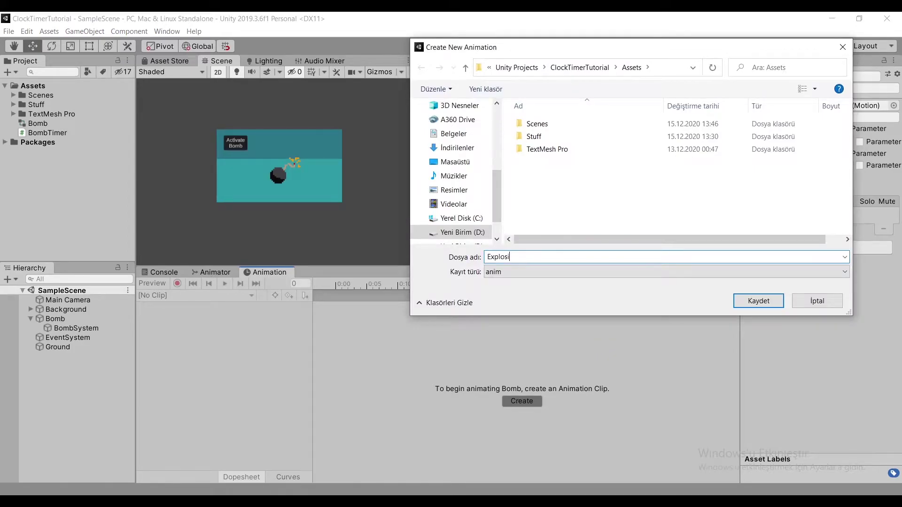
{"action": "key", "text": "Return"}
- Add the Sprite Renderer's Sprite property to the Explosion clip
{"action": "left_click", "coordinate": [219, 315]}
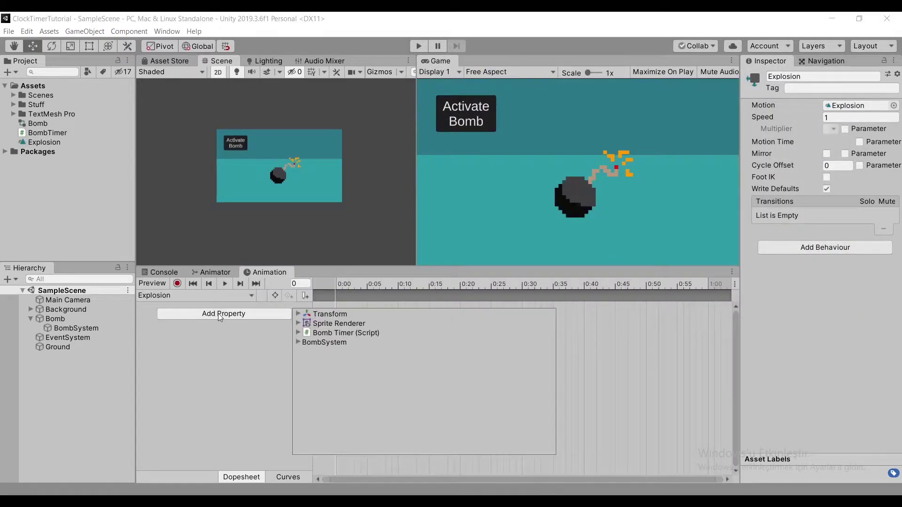
{"action": "left_click", "coordinate": [298, 324]}
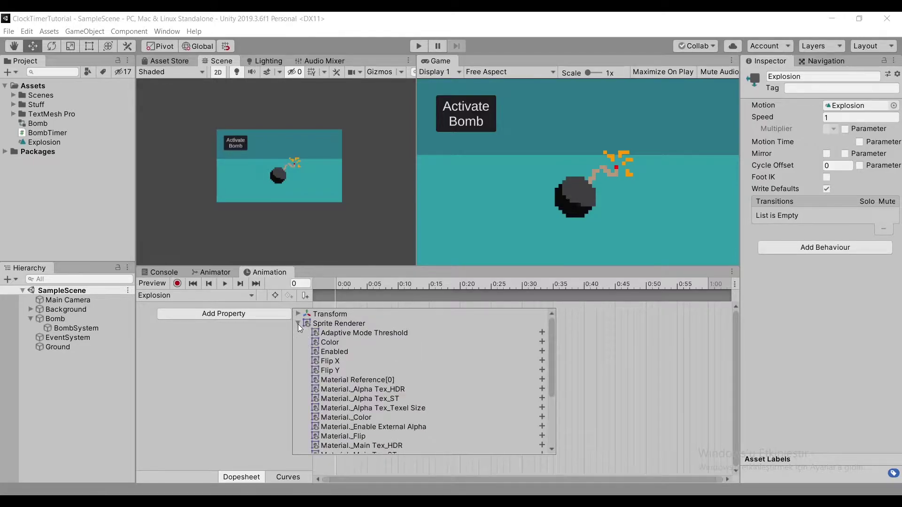
{"action": "scroll", "coordinate": [447, 346], "scroll_direction": "down", "scroll_amount": 5}
{"action": "left_click", "coordinate": [543, 431]}
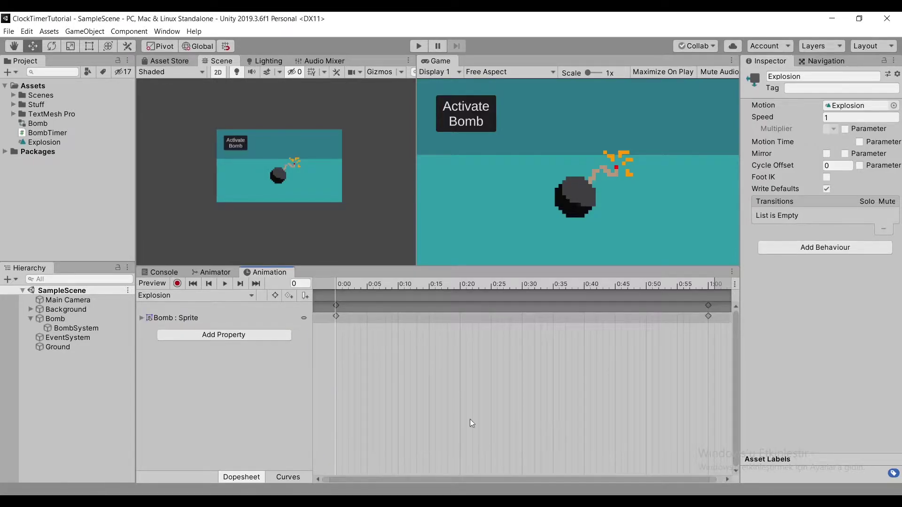
- Place the BombFlashed sprite from the Stuff folder beside the bomb in the scene for a look, and delete it
{"action": "left_click", "coordinate": [12, 105]}
{"action": "left_click_drag", "start_coordinate": [59, 123], "coordinate": [307, 176]}
{"action": "scroll", "coordinate": [308, 175], "scroll_direction": "up", "scroll_amount": 5}
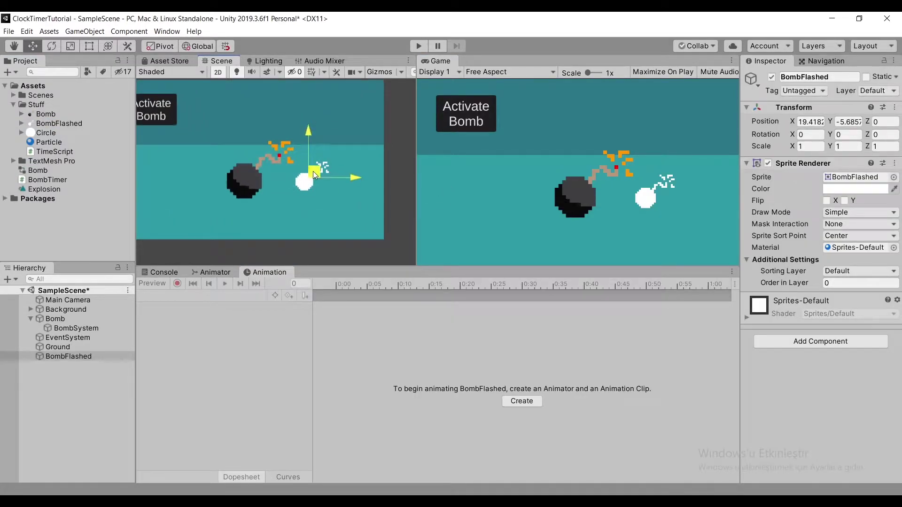
{"action": "key", "text": "Delete"}
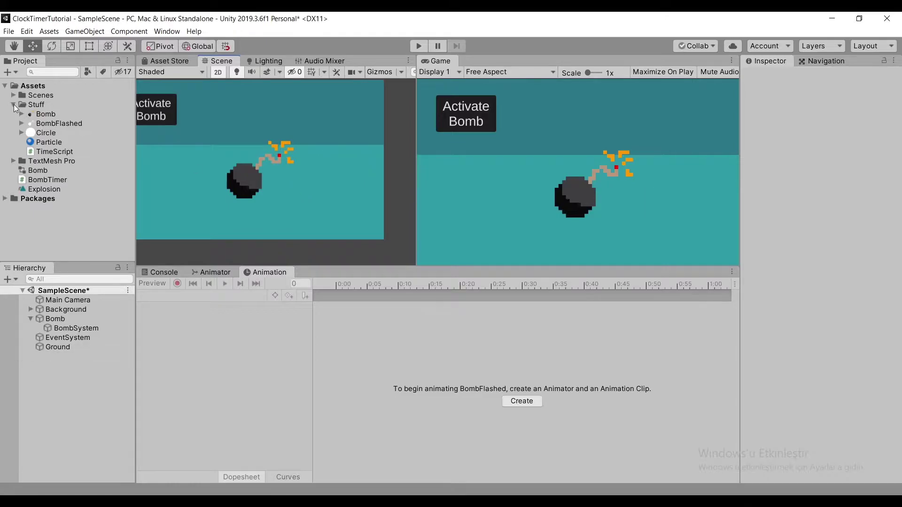
{"action": "left_click", "coordinate": [13, 105]}
- Set the Bomb's sprite to BombFlashed at 0:10 in the Explosion clip and add a keyframe there
{"action": "left_click", "coordinate": [84, 323]}
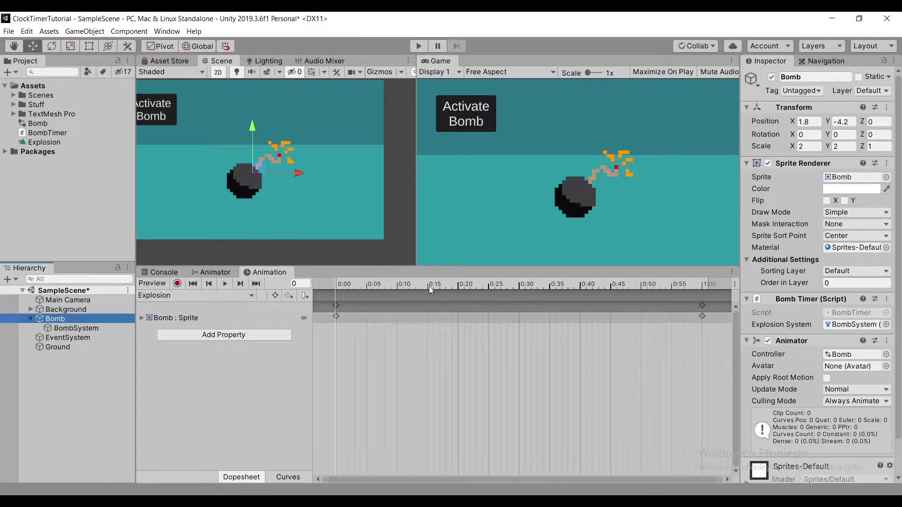
{"action": "left_click", "coordinate": [396, 285]}
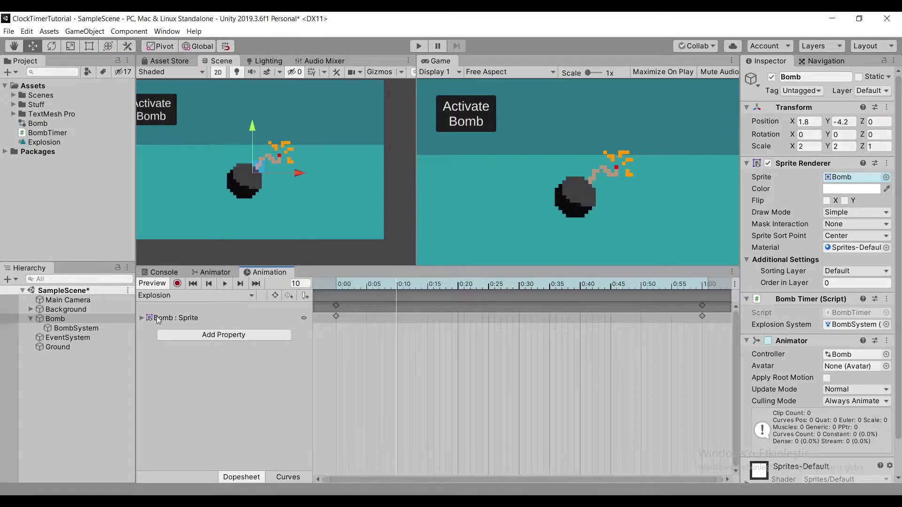
{"action": "left_click", "coordinate": [13, 104]}
{"action": "left_click_drag", "start_coordinate": [58, 123], "coordinate": [854, 181]}
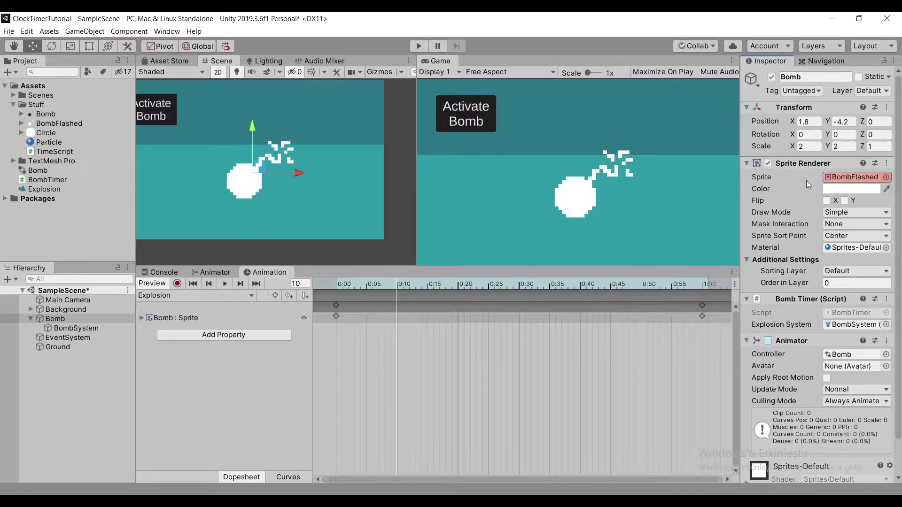
{"action": "left_click", "coordinate": [304, 318]}
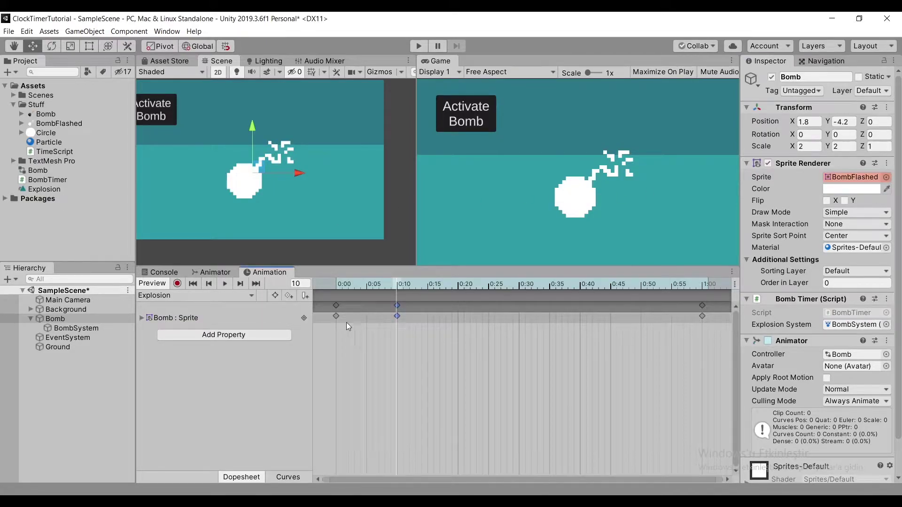
- Copy the first Bomb sprite keyframe to 0:20 in the Explosion clip
{"action": "left_click", "coordinate": [335, 305]}
{"action": "key", "text": "ctrl+c"}
{"action": "left_click", "coordinate": [460, 284]}
{"action": "key", "text": "ctrl+v"}
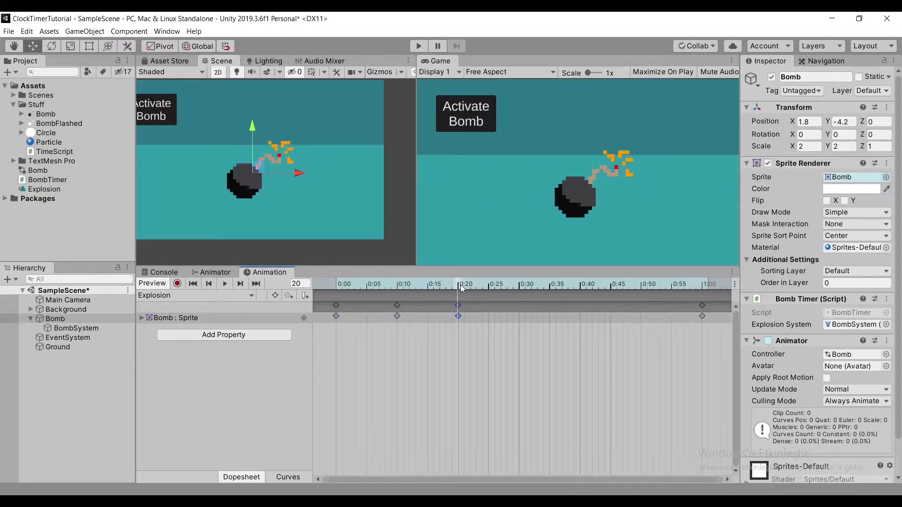
- Copy and paste sprite keyframes along the rest of the Explosion timeline beyond 0:20
{"action": "left_click_drag", "start_coordinate": [525, 284], "coordinate": [582, 286]}
{"action": "key", "text": "ctrl+v"}
{"action": "key", "text": "ctrl+v"}
{"action": "left_click", "coordinate": [649, 286]}
{"action": "left_click_drag", "start_coordinate": [648, 286], "coordinate": [337, 288]}
{"action": "left_click", "coordinate": [518, 305]}
{"action": "key", "text": "ctrl+c"}
{"action": "key", "text": "ctrl+v"}
{"action": "key", "text": "ctrl+v"}
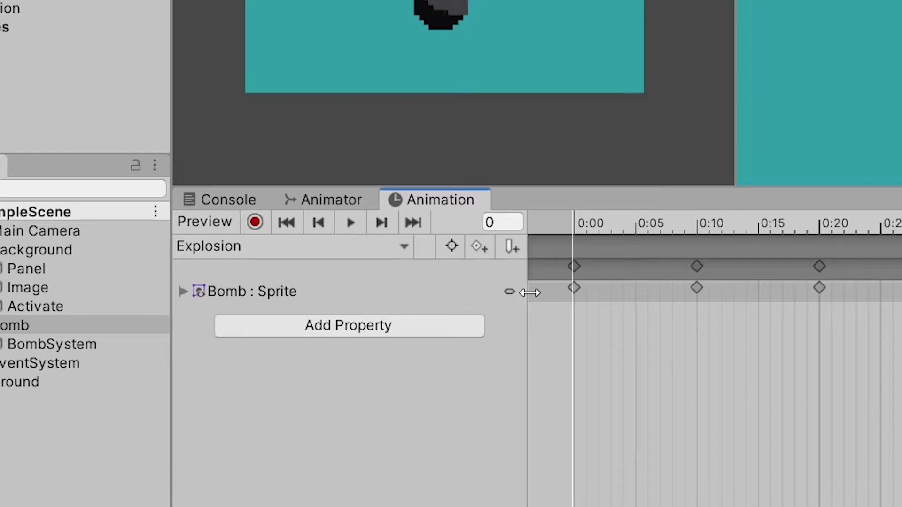
- Add an animation event at 1:00 in the Explosion clip that calls the Explode() function
{"action": "left_click", "coordinate": [517, 252]}
{"action": "mouse_move", "coordinate": [574, 242]}
{"action": "left_mouse_down"}
{"action": "mouse_move", "coordinate": [502, 237]}
{"action": "mouse_move", "coordinate": [897, 223]}
{"action": "mouse_move", "coordinate": [819, 223]}
{"action": "left_mouse_up"}
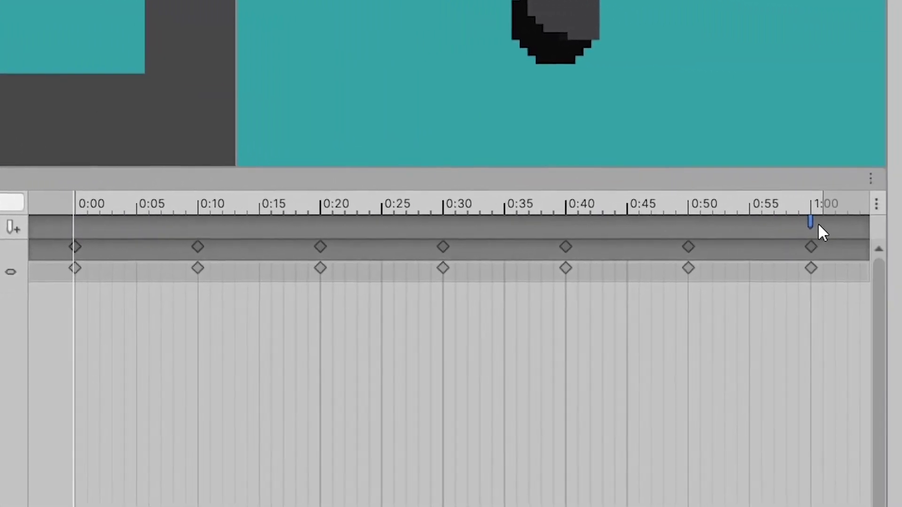
{"action": "left_click", "coordinate": [846, 50]}
{"action": "left_click", "coordinate": [833, 136]}
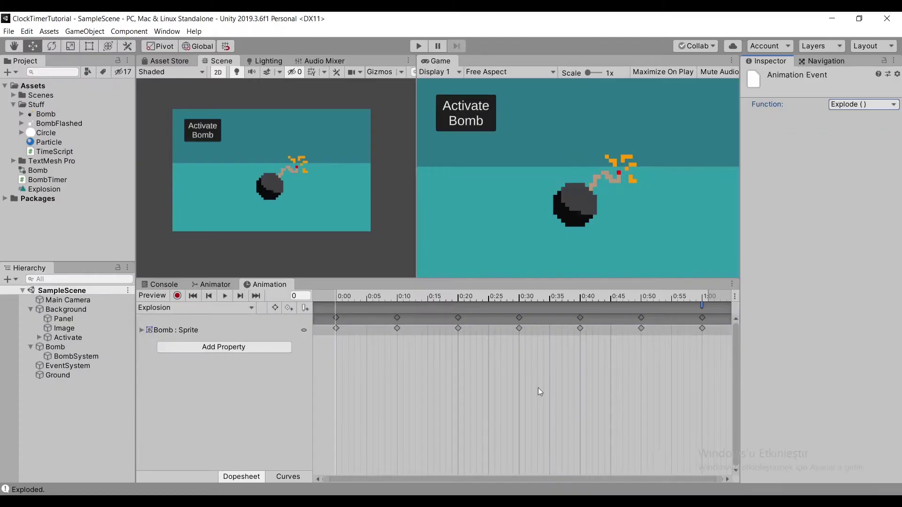
- Add an On Click entry to the Activate button and assign the Bomb object to it
{"action": "left_click", "coordinate": [68, 337]}
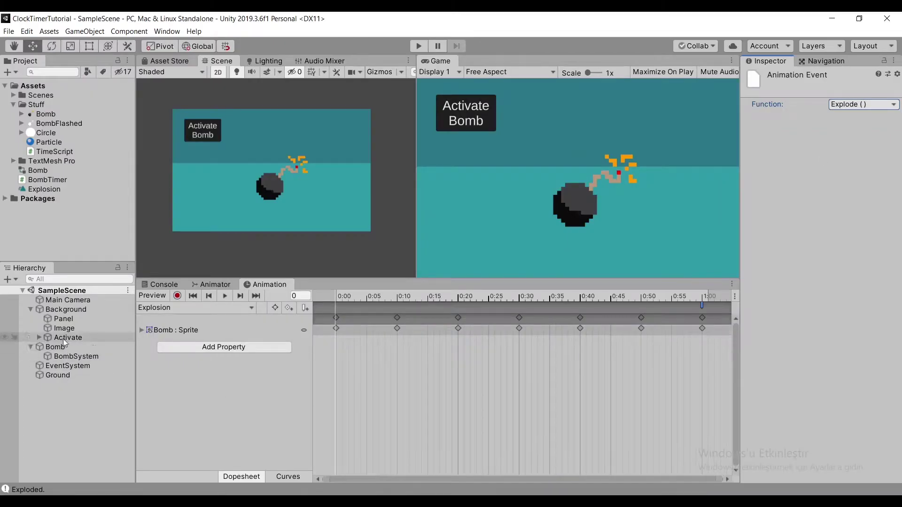
{"action": "scroll", "coordinate": [866, 273], "scroll_direction": "down", "scroll_amount": 10}
{"action": "left_click", "coordinate": [867, 307]}
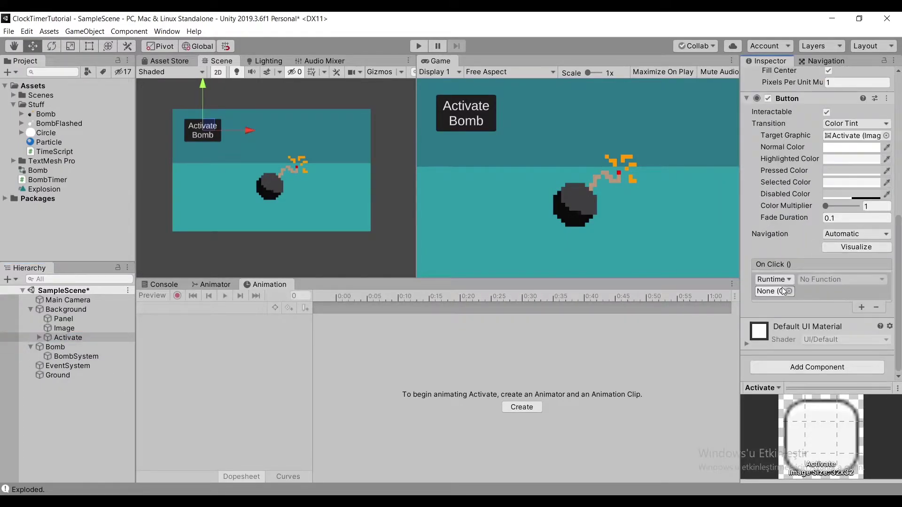
{"action": "left_click_drag", "start_coordinate": [55, 347], "coordinate": [776, 291]}
- Set the On Click function to Animator Play (string) with the argument Explosion
{"action": "left_click", "coordinate": [842, 279]}
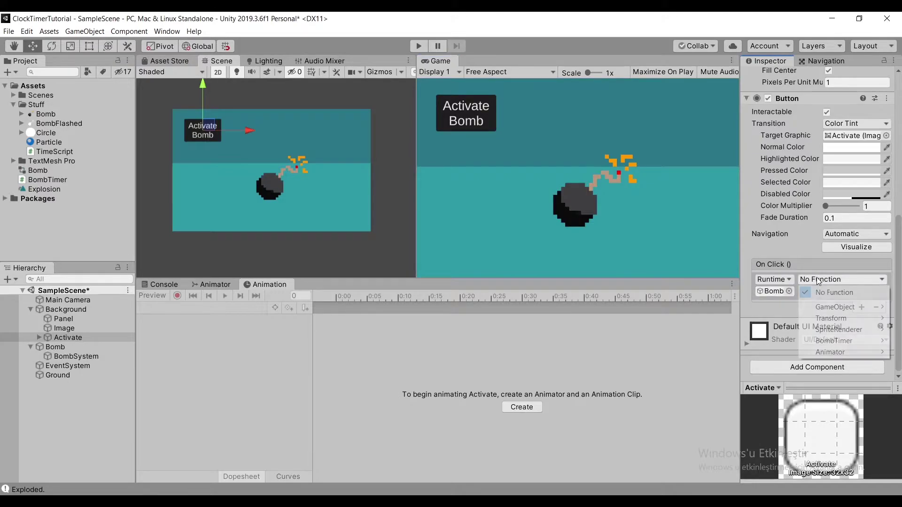
{"action": "mouse_move", "coordinate": [827, 351]}
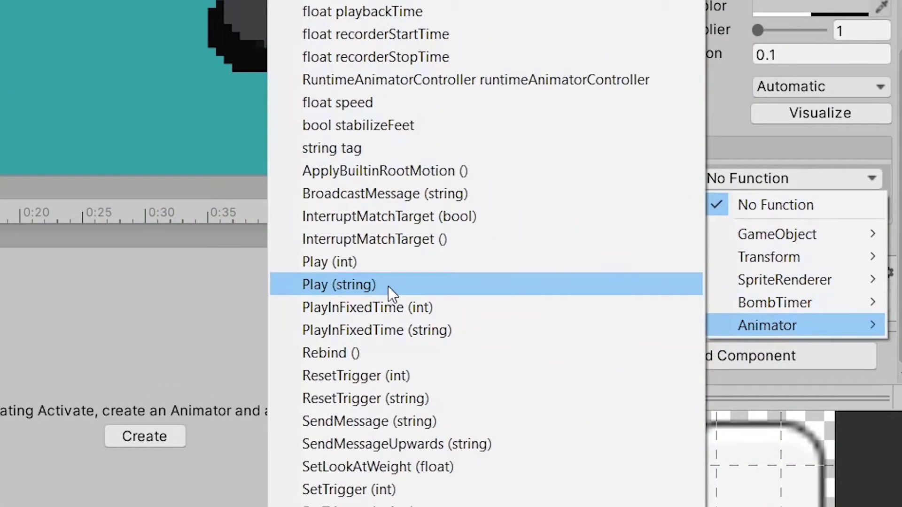
{"action": "left_click", "coordinate": [324, 283]}
{"action": "left_click", "coordinate": [812, 208]}
{"action": "type", "text": "Explosion"}
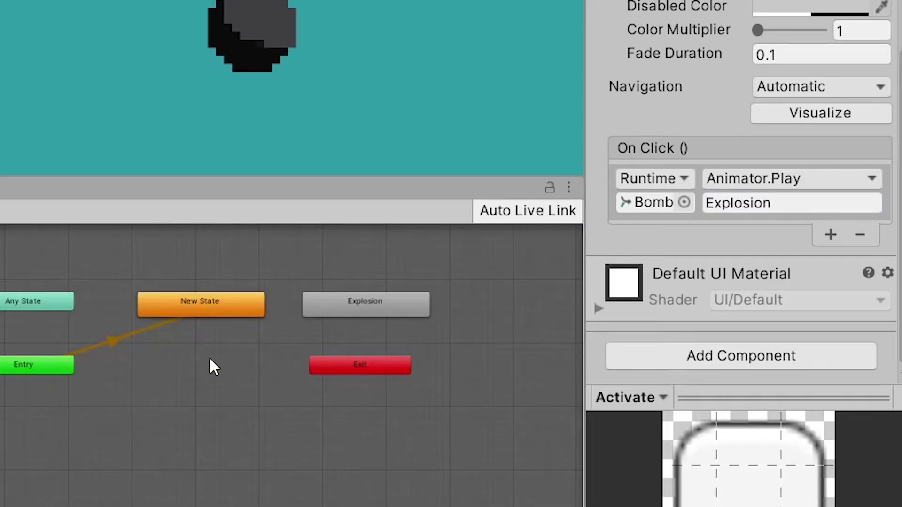
- Inspect the Explosion animator state and the Bomb's clip, and test activating the bomb in Play mode
{"action": "left_click", "coordinate": [369, 315]}
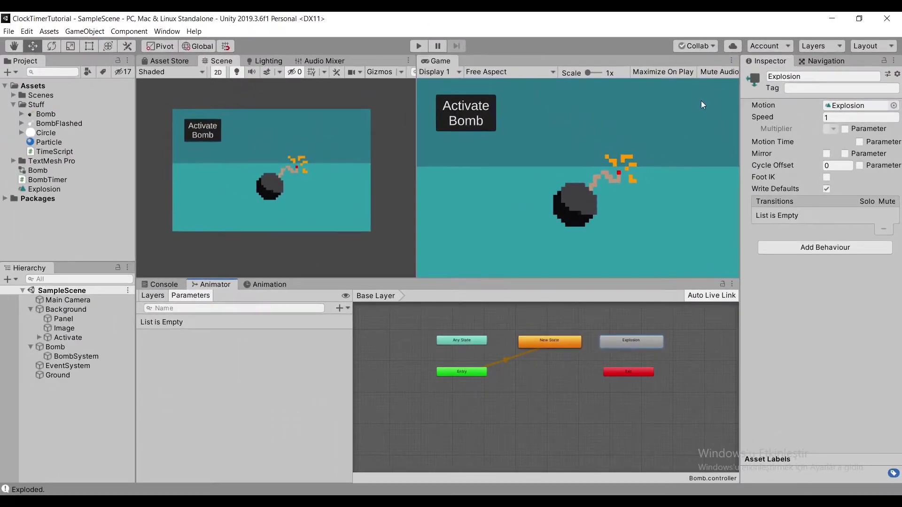
{"action": "left_click", "coordinate": [269, 285]}
{"action": "left_click", "coordinate": [55, 347]}
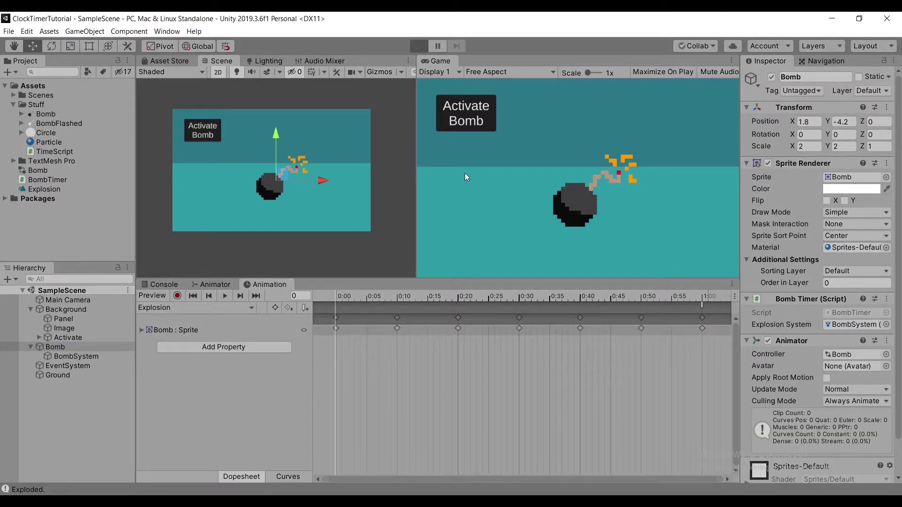
{"action": "key", "text": "ctrl+p"}
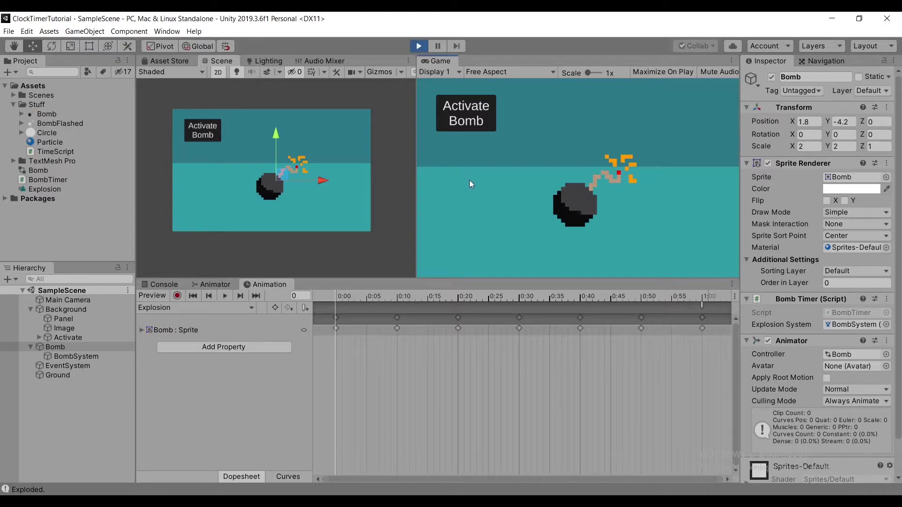
{"action": "left_click", "coordinate": [468, 121]}
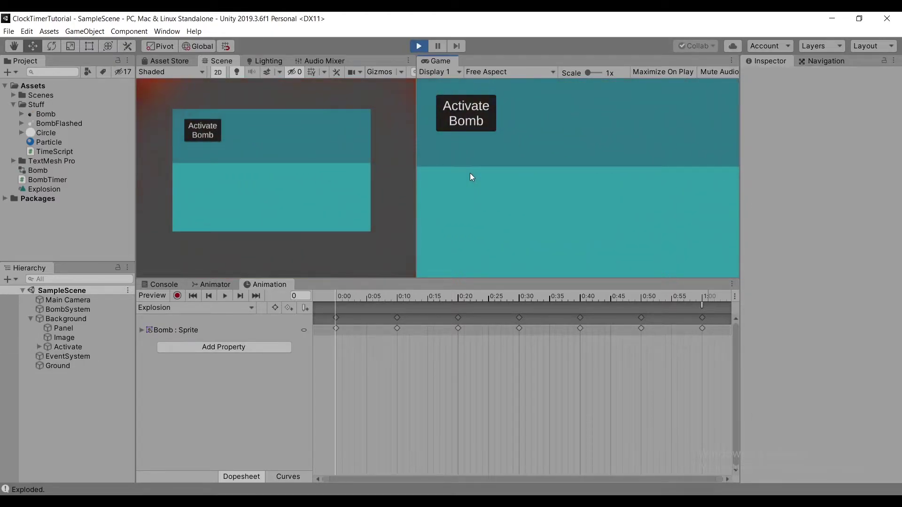
{"action": "left_click", "coordinate": [419, 46]}
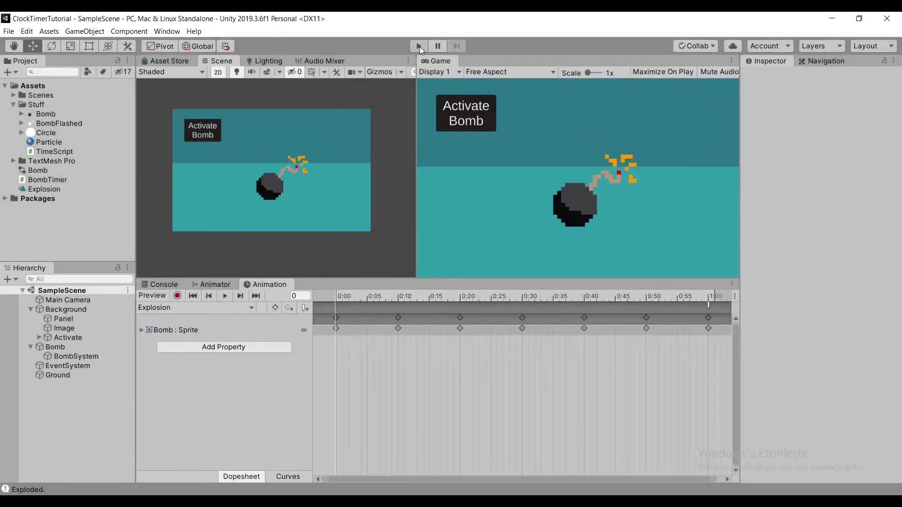
- Set the speed of the Explosion state in the Animator to 0.5
{"action": "left_click", "coordinate": [214, 285]}
{"action": "left_click", "coordinate": [631, 342]}
{"action": "left_click", "coordinate": [837, 117]}
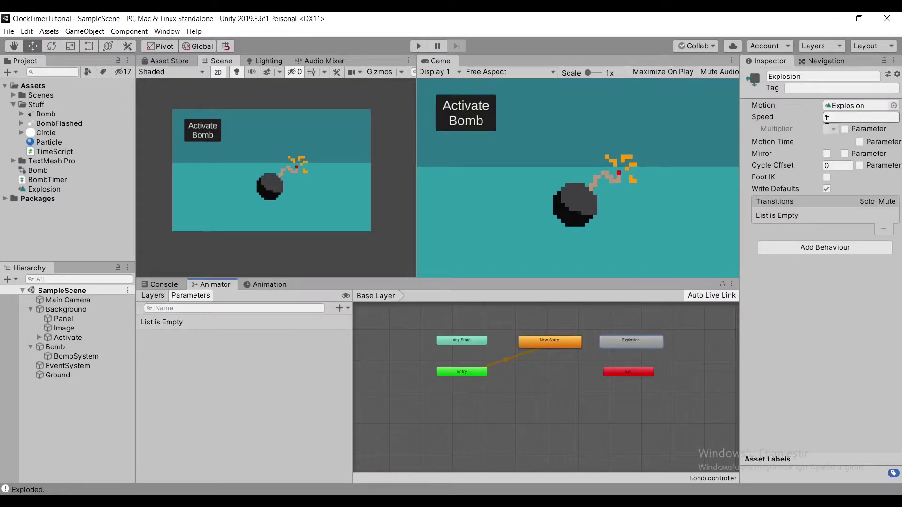
{"action": "type", "text": "05"}
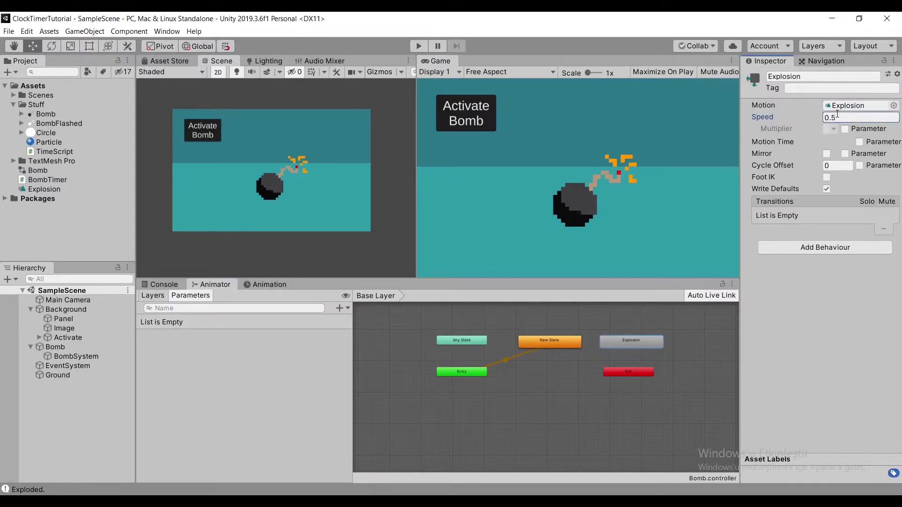
{"action": "left_click", "coordinate": [266, 284]}
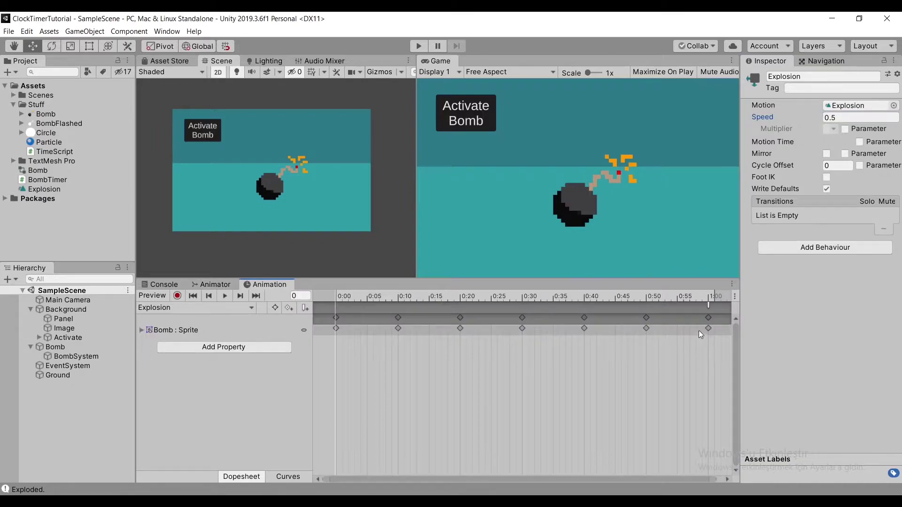
- Set the Explosion state's speed to 3 and test activating the bomb in Play mode
{"action": "left_click", "coordinate": [854, 117]}
{"action": "type", "text": "2"}
{"action": "key", "text": "BackSpace"}
{"action": "type", "text": "3"}
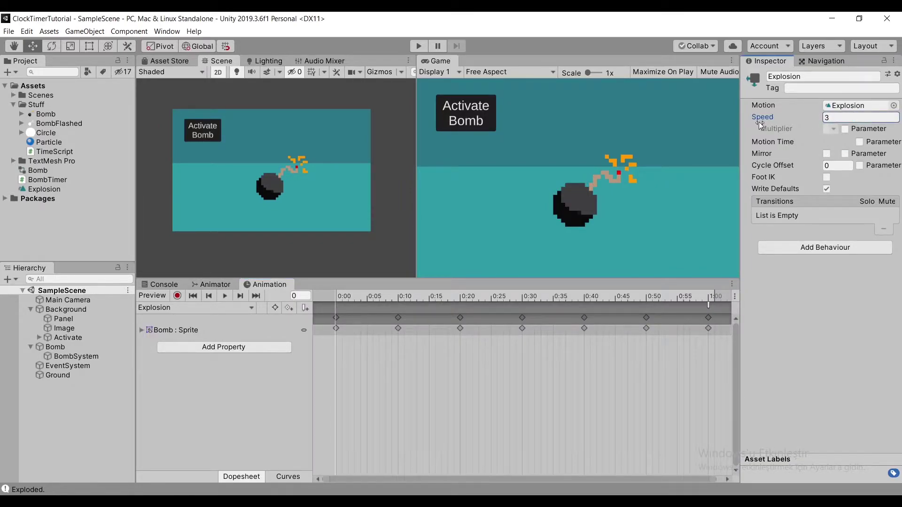
{"action": "key", "text": "ctrl+p"}
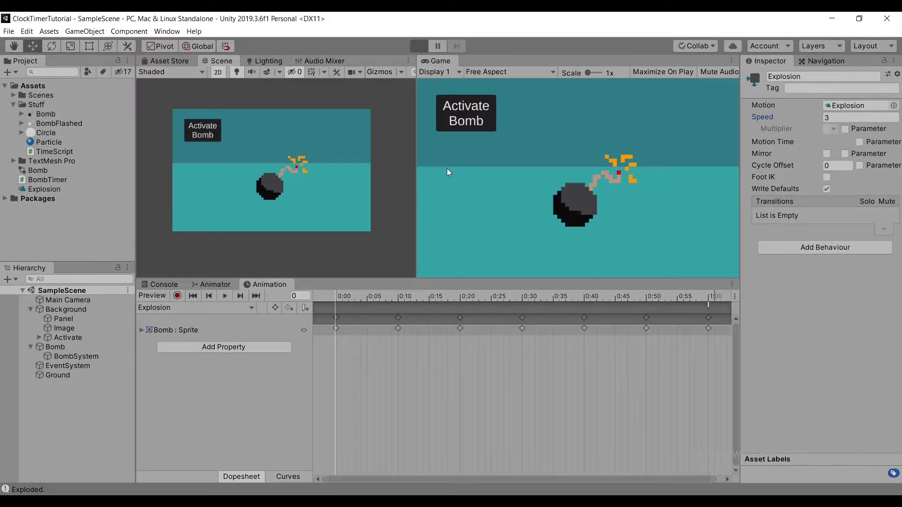
{"action": "left_click", "coordinate": [460, 109]}
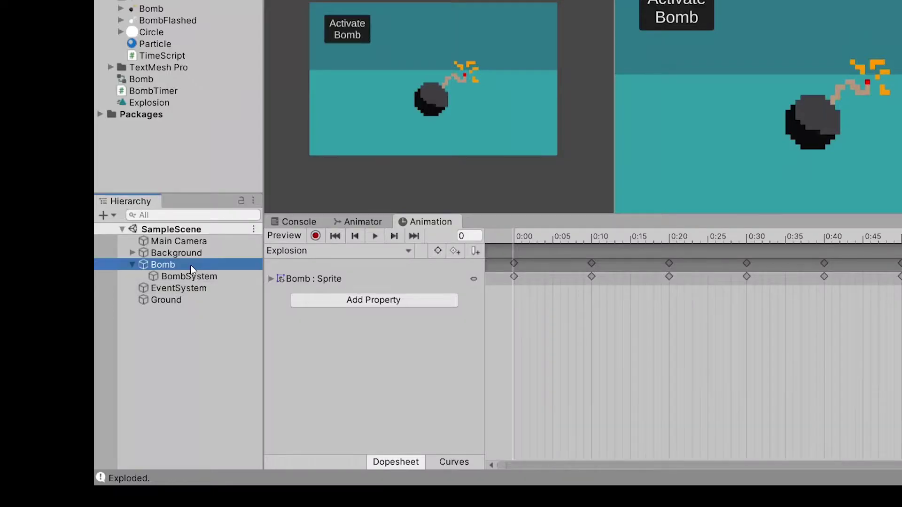
- Add a UI canvas as a child of the Bomb and set its Render Mode to World Space
{"action": "right_click", "coordinate": [78, 319]}
{"action": "mouse_move", "coordinate": [131, 304]}
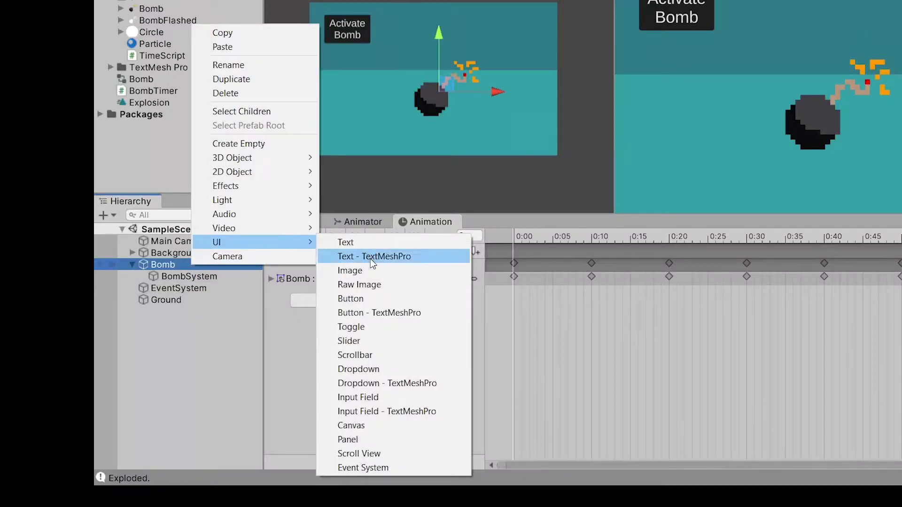
{"action": "left_click", "coordinate": [383, 428]}
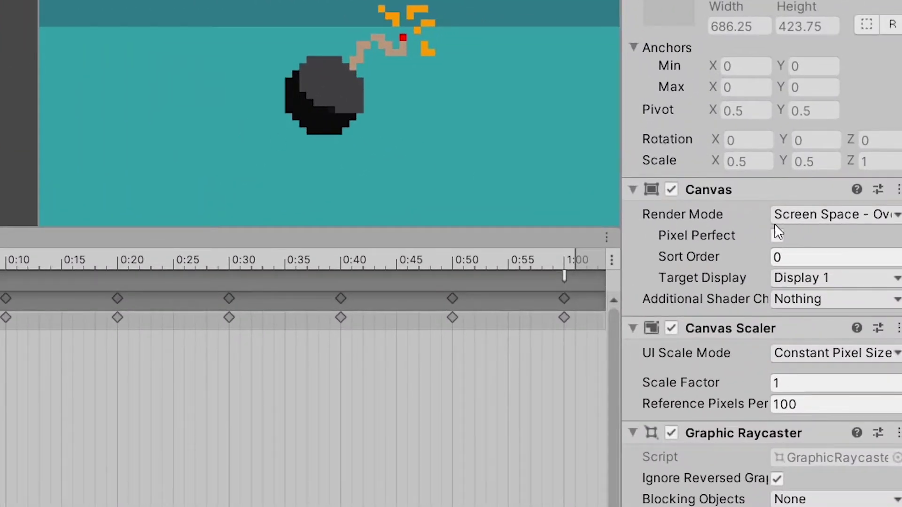
{"action": "left_click", "coordinate": [837, 214]}
{"action": "left_click", "coordinate": [753, 280]}
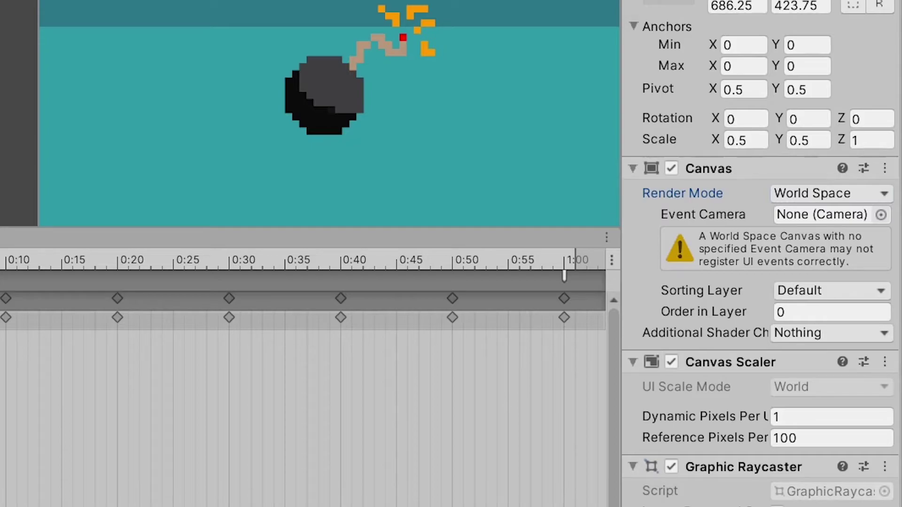
- Set the canvas's X and Y scale to 0.01 and its X and Y position to 0
{"action": "left_click", "coordinate": [749, 141]}
{"action": "type", "text": "0.01"}
{"action": "key", "text": "Tab"}
{"action": "type", "text": "0.01"}
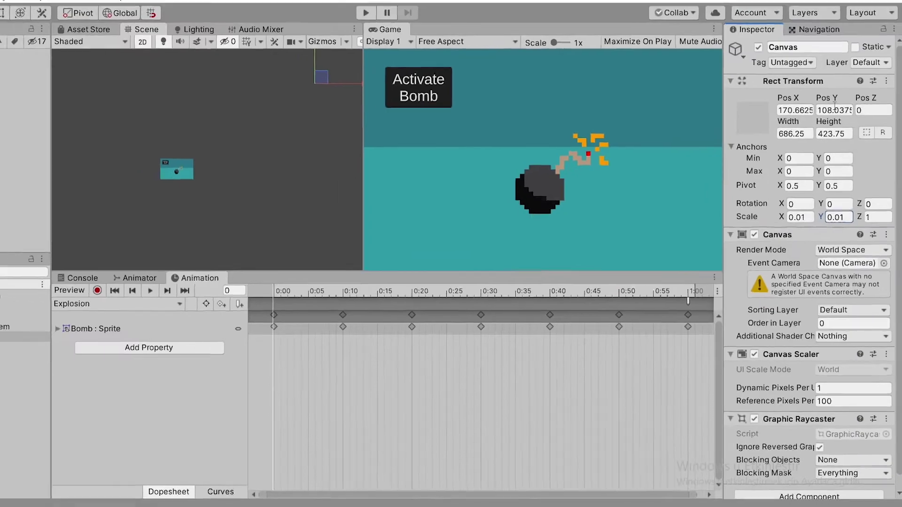
{"action": "left_click", "coordinate": [795, 110]}
{"action": "type", "text": "0"}
{"action": "key", "text": "Tab"}
{"action": "type", "text": "0f"}
- Rename the Bomb's canvas to TimerCanvas
{"action": "scroll", "coordinate": [213, 166], "scroll_direction": "down", "scroll_amount": 5}
{"action": "left_click", "coordinate": [834, 48]}
{"action": "type", "text": "TimerCanvas"}
- Add a UI Image under TimerCanvas, try moving it in the scene, and undo the last changes
{"action": "right_click", "coordinate": [106, 337]}
{"action": "mouse_move", "coordinate": [122, 314]}
{"action": "left_click", "coordinate": [253, 347]}
{"action": "left_click_drag", "start_coordinate": [283, 184], "coordinate": [276, 149]}
{"action": "left_click", "coordinate": [87, 338]}
{"action": "left_click", "coordinate": [89, 48]}
{"action": "key", "text": "ctrl+z"}
{"action": "key", "text": "ctrl+z"}
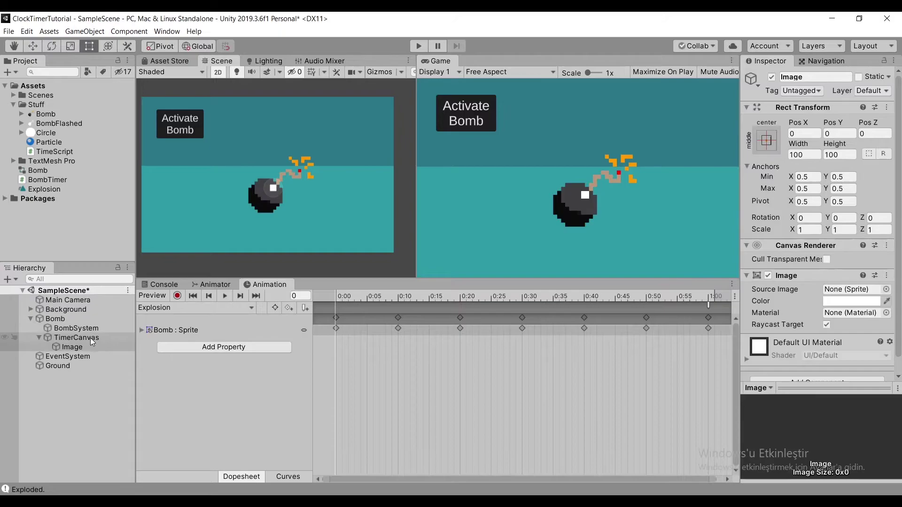
- Move TimerCanvas above the bomb in the scene and delete its Image child
{"action": "left_click", "coordinate": [89, 340]}
{"action": "left_click", "coordinate": [33, 46]}
{"action": "left_click_drag", "start_coordinate": [279, 183], "coordinate": [272, 131]}
{"action": "left_click", "coordinate": [72, 347]}
{"action": "key", "text": "Delete"}
- Set TimerCanvas's width and height to 300
{"action": "left_click", "coordinate": [76, 338]}
{"action": "left_click", "coordinate": [805, 155]}
{"action": "type", "text": "300"}
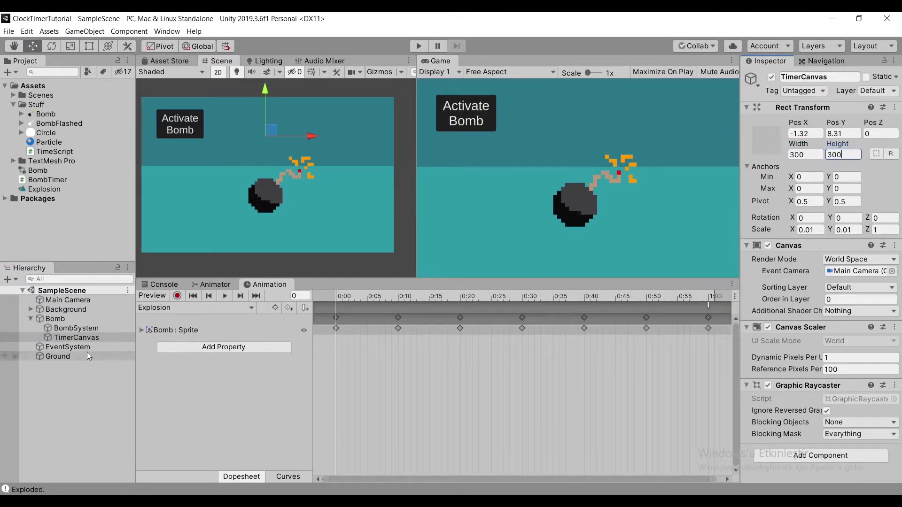
{"action": "left_click", "coordinate": [89, 46]}
- Add a UI Image under TimerCanvas and set its width and height to 300
{"action": "right_click", "coordinate": [99, 339]}
{"action": "left_click", "coordinate": [247, 347]}
{"action": "left_click", "coordinate": [805, 154]}
{"action": "type", "text": "300"}
{"action": "key", "text": "Tab"}
{"action": "type", "text": "300"}
- Set TimerCanvas's X position to 0 and fine-tune its placement above the bomb
{"action": "left_click", "coordinate": [76, 338]}
{"action": "left_click", "coordinate": [805, 134]}
{"action": "type", "text": "0"}
{"action": "left_click_drag", "start_coordinate": [312, 145], "coordinate": [305, 145]}
{"action": "left_click_drag", "start_coordinate": [266, 97], "coordinate": [266, 92]}
- Set the Image's source sprite to Circle and save the scene
{"action": "left_click", "coordinate": [72, 347]}
{"action": "scroll", "coordinate": [846, 263], "scroll_direction": "down", "scroll_amount": 1}
{"action": "left_click", "coordinate": [886, 273]}
{"action": "left_click", "coordinate": [477, 273]}
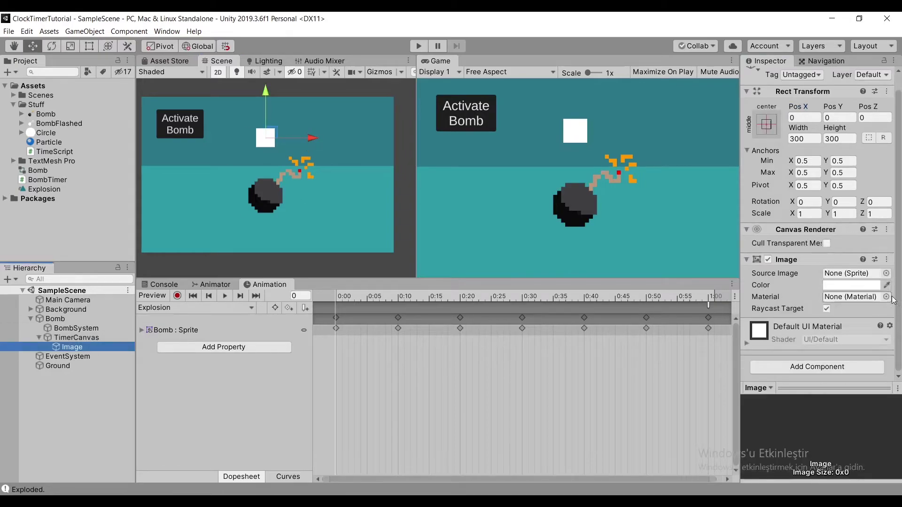
{"action": "left_click", "coordinate": [857, 203]}
{"action": "key", "text": "ctrl+s"}
- Rename the circle Image under TimerCanvas to Background
{"action": "scroll", "coordinate": [799, 80], "scroll_direction": "up", "scroll_amount": 1}
{"action": "left_click", "coordinate": [809, 77]}
{"action": "type", "text": "Background"}
{"action": "key", "text": "Return"}
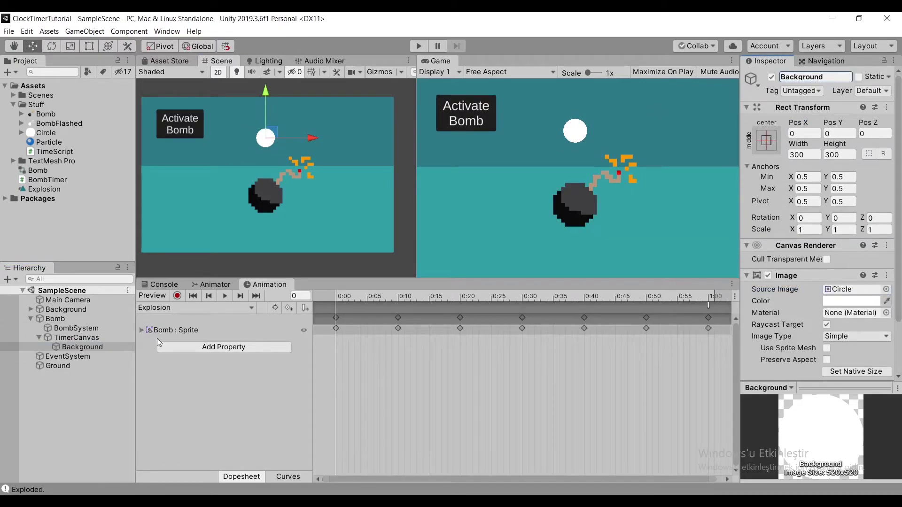
- Duplicate TimerCanvas's Background image and rename the copy to MainTimer
{"action": "left_click", "coordinate": [82, 348]}
{"action": "key", "text": "ctrl+d"}
{"action": "left_click", "coordinate": [815, 77]}
{"action": "type", "text": "MainTimer"}
- Change MainTimer's image colour to yellow and save the scene
{"action": "scroll", "coordinate": [869, 235], "scroll_direction": "down", "scroll_amount": 2}
{"action": "left_click", "coordinate": [850, 238]}
{"action": "left_click_drag", "start_coordinate": [731, 153], "coordinate": [721, 141]}
{"action": "left_click_drag", "start_coordinate": [709, 163], "coordinate": [723, 150]}
{"action": "left_click", "coordinate": [749, 87]}
{"action": "scroll", "coordinate": [808, 188], "scroll_direction": "up", "scroll_amount": 2}
{"action": "key", "text": "ctrl+s"}
- Set the width and height of both the MainTimer and Background images to 500
{"action": "left_click", "coordinate": [82, 348], "text": "ctrl"}
{"action": "left_click", "coordinate": [804, 155]}
{"action": "type", "text": "500"}
{"action": "key", "text": "Tab"}
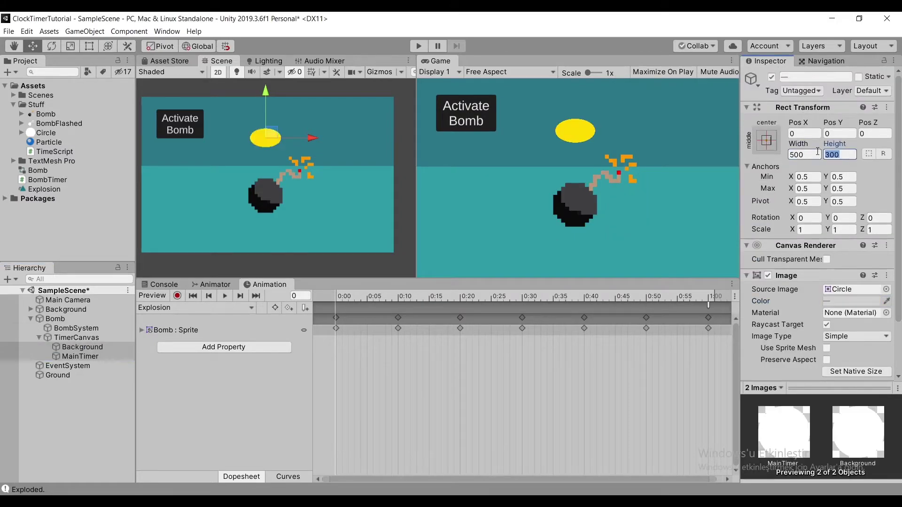
{"action": "type", "text": "500"}
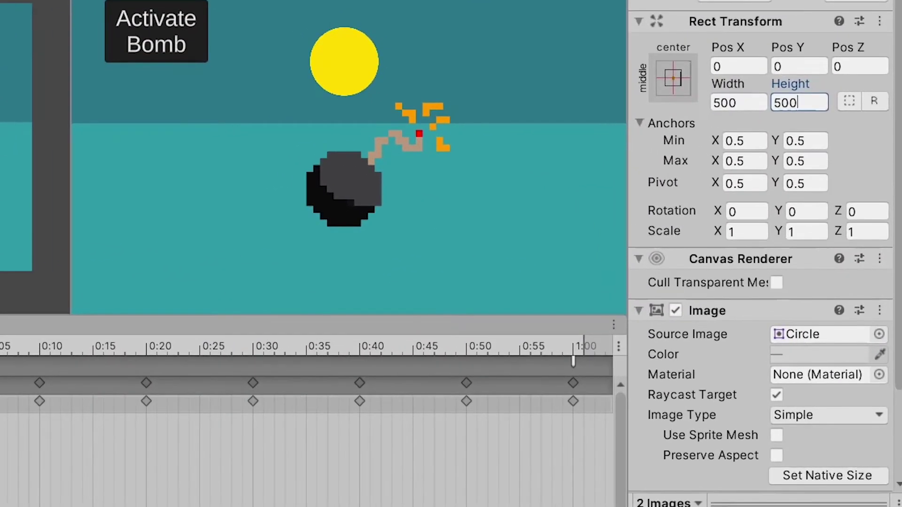
{"action": "key", "text": "Return"}
- Set MainTimer's Image Type to Filled and try out its Fill Amount
{"action": "scroll", "coordinate": [778, 307], "scroll_direction": "down", "scroll_amount": 2}
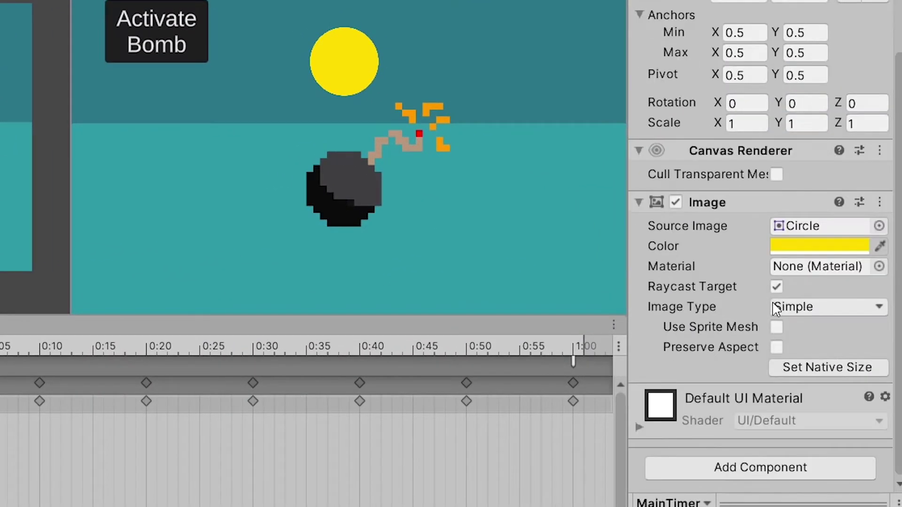
{"action": "left_click", "coordinate": [815, 388]}
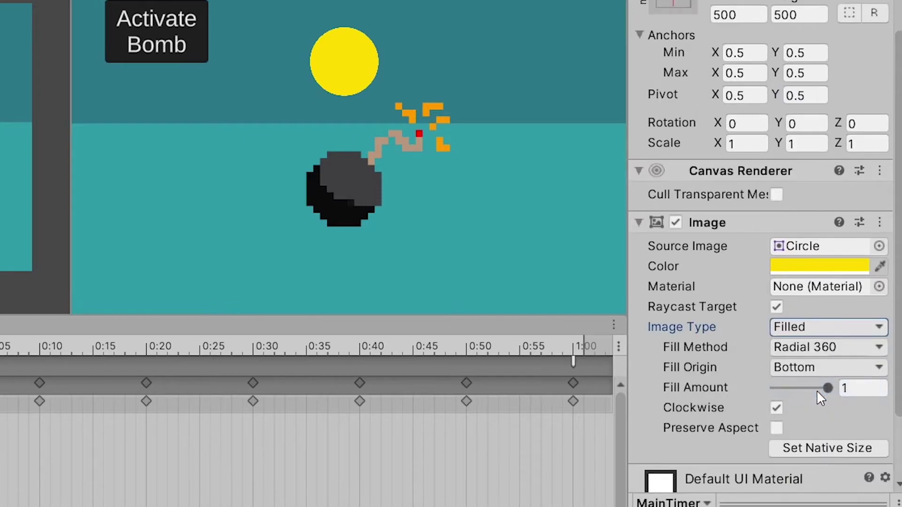
{"action": "mouse_move", "coordinate": [824, 390]}
{"action": "left_mouse_down"}
{"action": "mouse_move", "coordinate": [762, 389]}
{"action": "mouse_move", "coordinate": [820, 388]}
{"action": "left_mouse_up"}
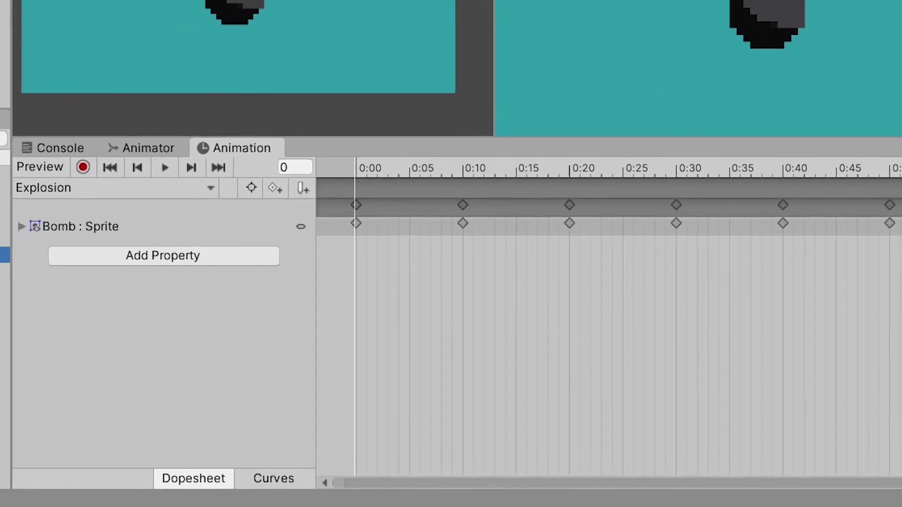
- Add the Fill Amount property of MainTimer's Image to the bomb's Explosion animation
{"action": "left_click", "coordinate": [229, 258]}
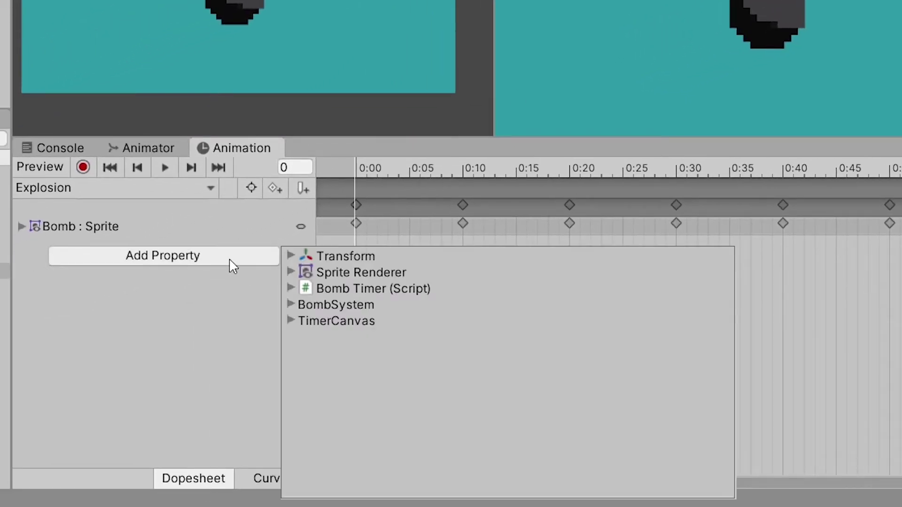
{"action": "left_click", "coordinate": [289, 321]}
{"action": "left_click", "coordinate": [305, 434]}
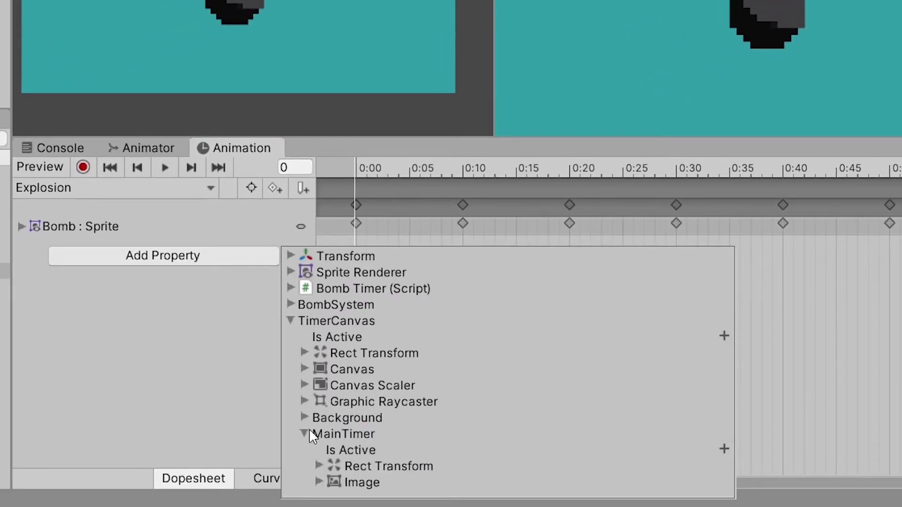
{"action": "left_click", "coordinate": [319, 483]}
{"action": "scroll", "coordinate": [356, 431], "scroll_direction": "down", "scroll_amount": 5}
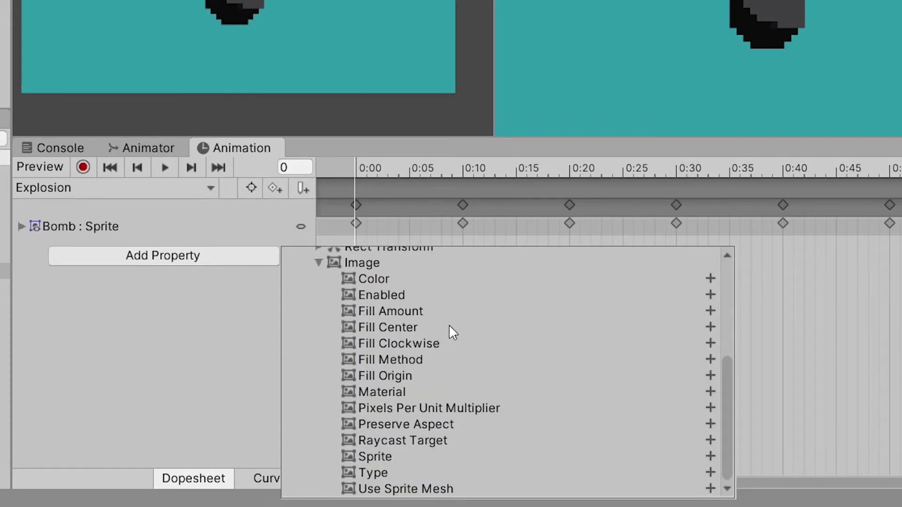
{"action": "left_click", "coordinate": [416, 310]}
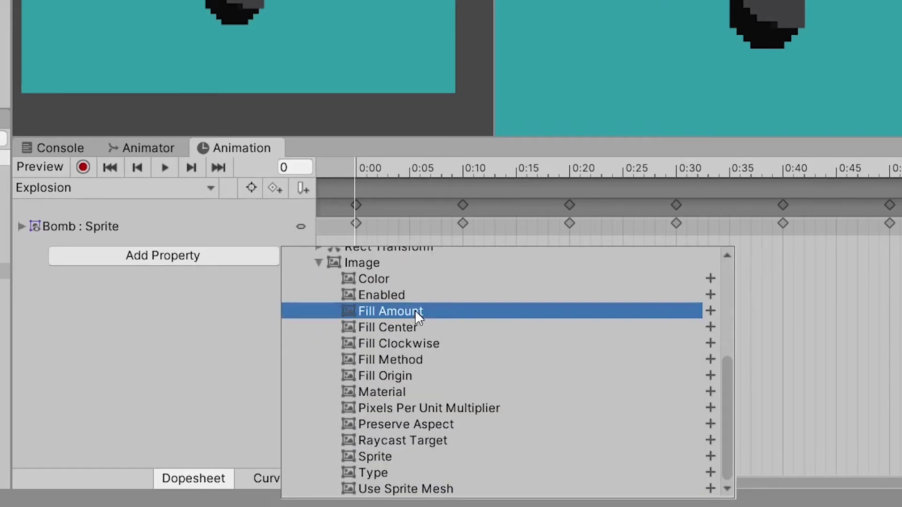
{"action": "left_click", "coordinate": [710, 311]}
{"action": "left_click", "coordinate": [882, 280]}
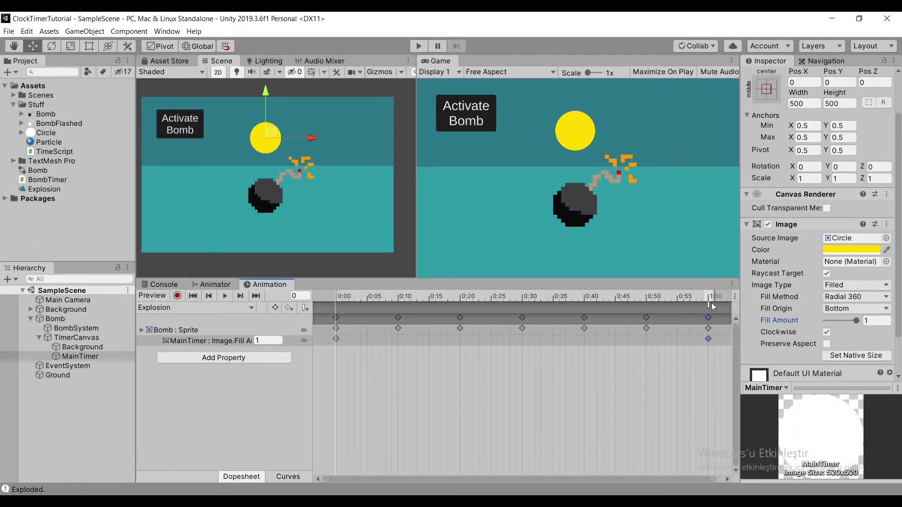
- Set MainTimer's Fill Amount to 0 at frame 60 of the Explosion animation and preview the clip
{"action": "left_click", "coordinate": [712, 303]}
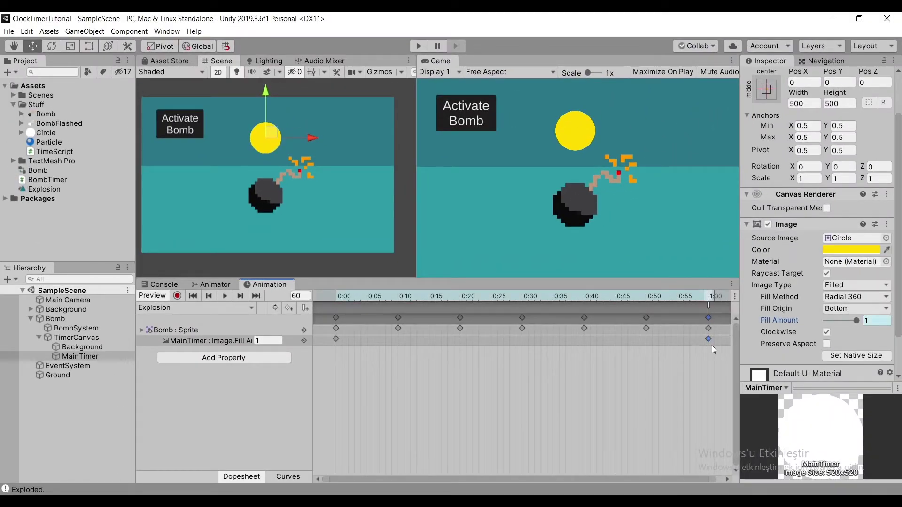
{"action": "left_click_drag", "start_coordinate": [857, 321], "coordinate": [764, 331]}
{"action": "mouse_move", "coordinate": [691, 298]}
{"action": "left_mouse_down"}
{"action": "mouse_move", "coordinate": [332, 290]}
{"action": "mouse_move", "coordinate": [691, 303]}
{"action": "left_mouse_up"}
{"action": "left_click", "coordinate": [708, 303]}
{"action": "key", "text": "space"}
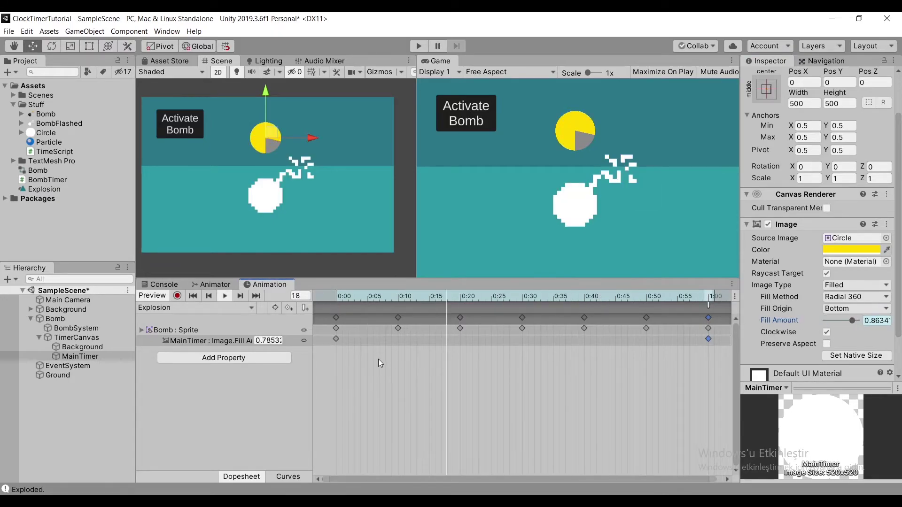
{"action": "left_click", "coordinate": [711, 297]}
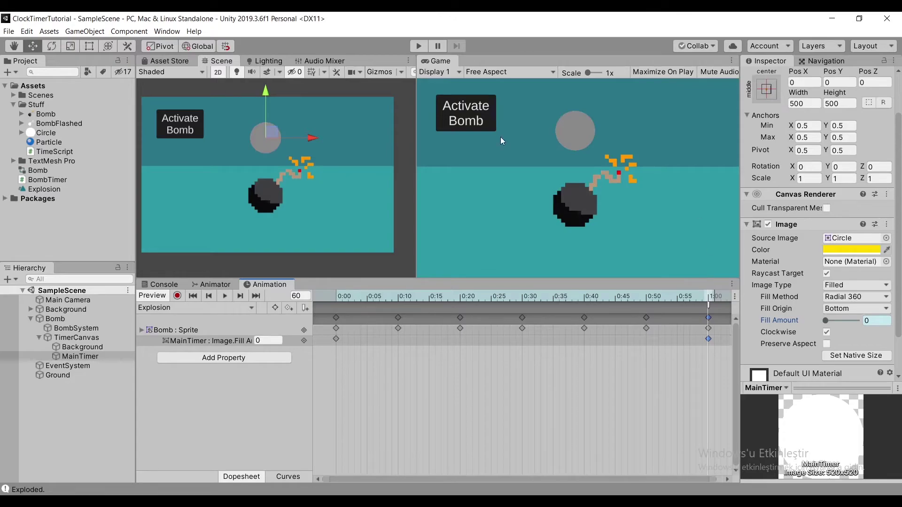
- Run the scene, activate the bomb to test the timer and explosion, and stop the game
{"action": "left_click", "coordinate": [216, 285]}
{"action": "left_click", "coordinate": [109, 338]}
{"action": "left_click", "coordinate": [114, 357]}
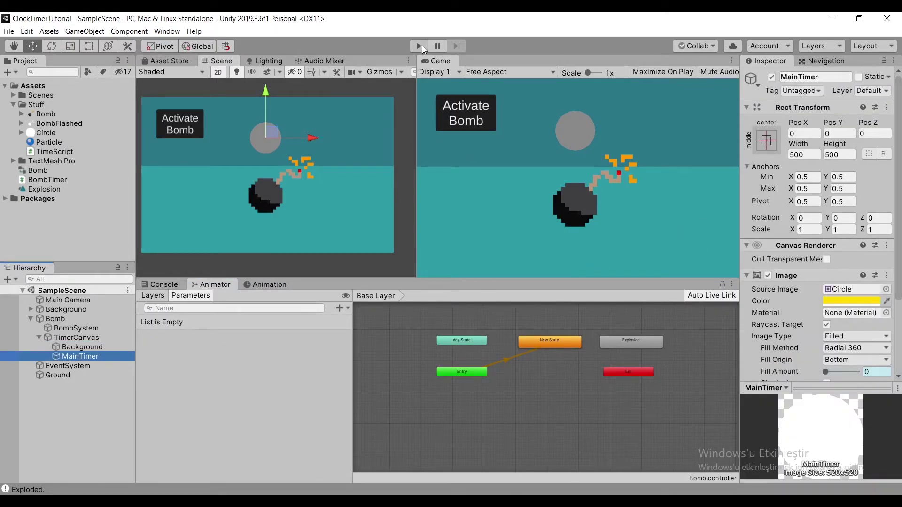
{"action": "left_click", "coordinate": [420, 46]}
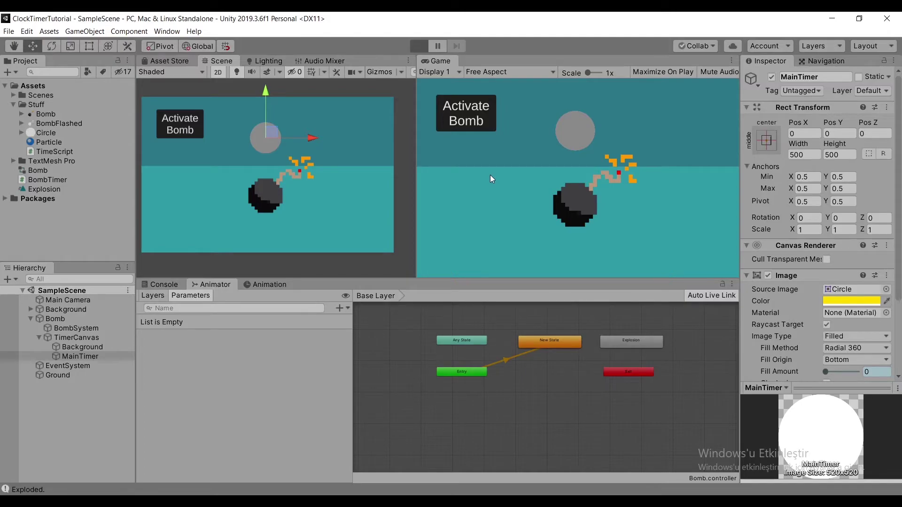
{"action": "left_click", "coordinate": [471, 123]}
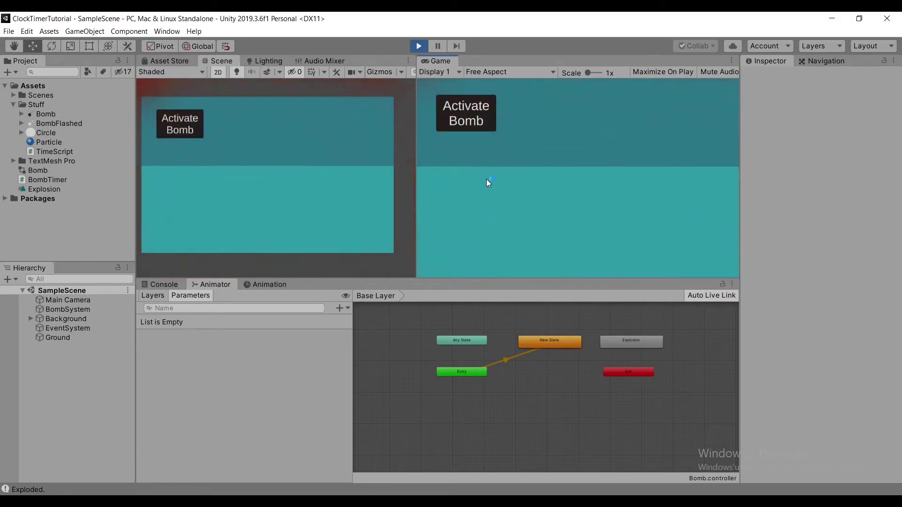
{"action": "left_click", "coordinate": [419, 46]}
- Create a new 2D sprite in the scene using the Circle sprite and colour it light grey
{"action": "right_click", "coordinate": [45, 365]}
{"action": "mouse_move", "coordinate": [97, 290]}
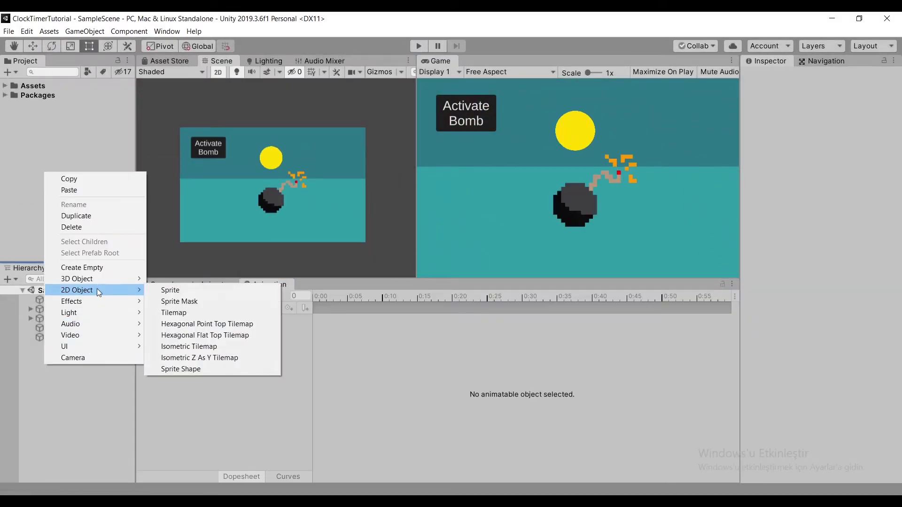
{"action": "left_click", "coordinate": [204, 292]}
{"action": "left_click", "coordinate": [894, 178]}
{"action": "double_click", "coordinate": [475, 266]}
{"action": "left_click", "coordinate": [856, 189]}
{"action": "mouse_move", "coordinate": [657, 162]}
{"action": "left_mouse_down"}
{"action": "mouse_move", "coordinate": [655, 184]}
{"action": "mouse_move", "coordinate": [657, 172]}
{"action": "left_mouse_up"}
{"action": "left_click", "coordinate": [747, 87]}
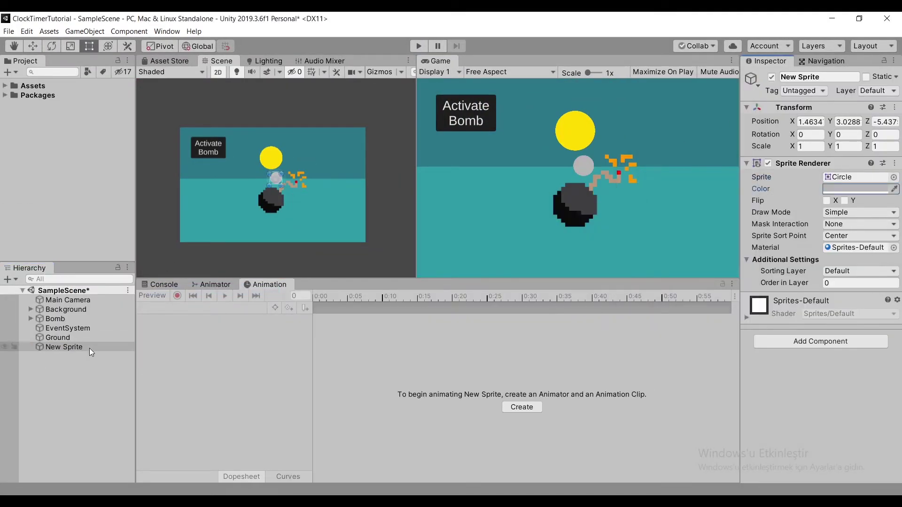
- Move the grey circle beside the bomb, add a Rigidbody 2D component to it and save the scene
{"action": "key", "text": "w"}
{"action": "left_click_drag", "start_coordinate": [281, 173], "coordinate": [232, 189]}
{"action": "left_click", "coordinate": [833, 342]}
{"action": "type", "text": "rigi"}
{"action": "left_click", "coordinate": [833, 356]}
{"action": "scroll", "coordinate": [773, 328], "scroll_direction": "down", "scroll_amount": 3}
{"action": "key", "text": "ctrl+s"}
- Duplicate the grey circle several times, place the copies around the bomb and save the scene
{"action": "left_click", "coordinate": [68, 339]}
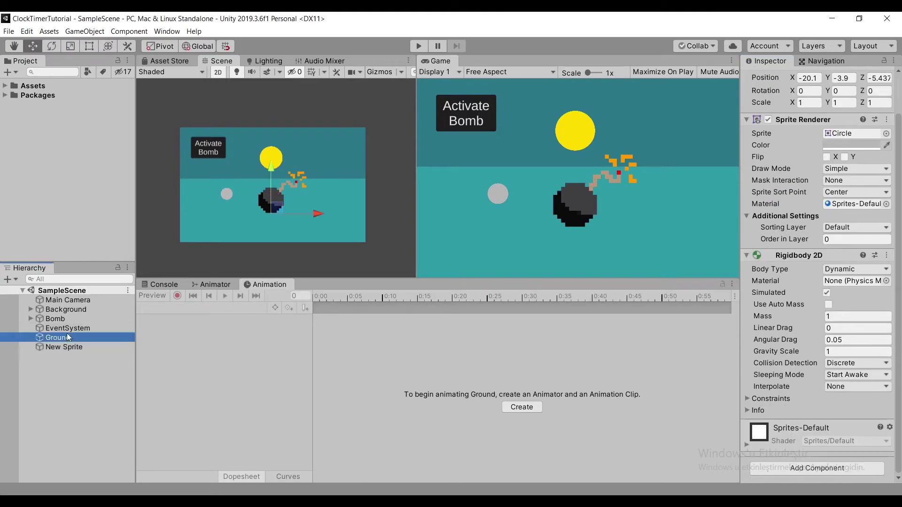
{"action": "left_click", "coordinate": [66, 347]}
{"action": "left_click_drag", "start_coordinate": [226, 168], "coordinate": [227, 155]}
{"action": "key", "text": "ctrl+d"}
{"action": "left_click_drag", "start_coordinate": [233, 174], "coordinate": [326, 158]}
{"action": "key", "text": "ctrl+d"}
{"action": "key", "text": "ctrl+d"}
{"action": "left_click_drag", "start_coordinate": [326, 158], "coordinate": [267, 132]}
{"action": "key", "text": "ctrl+d"}
{"action": "key", "text": "ctrl+s"}
- Display the Console, make the Scene and Game views taller and run the scene
{"action": "left_click", "coordinate": [163, 285]}
{"action": "left_click_drag", "start_coordinate": [362, 278], "coordinate": [362, 366]}
{"action": "left_click", "coordinate": [418, 46]}
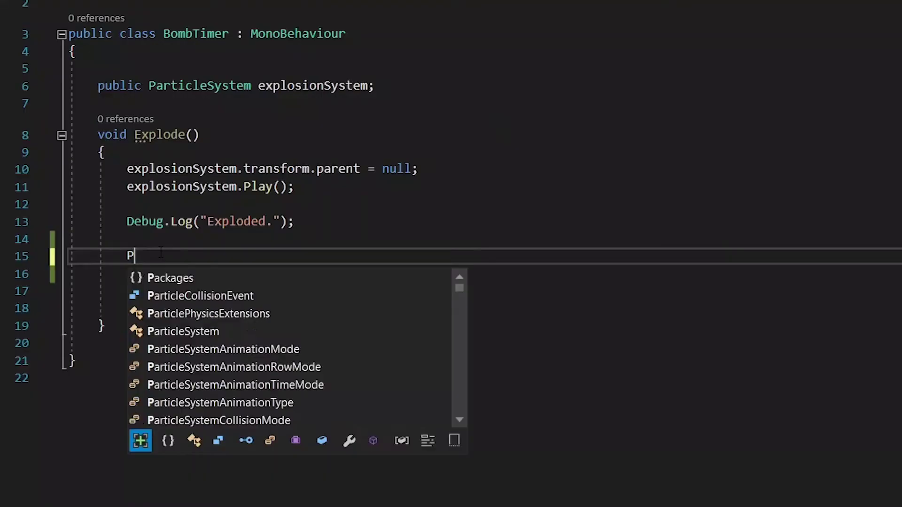
- In BombTimer's Explode method, after the Debug.Log line, add Physics2D.OverlapCircleAll(transform.position, 30f);
{"action": "type", "text": "hysics2D.OverlapCircle"}
{"action": "key", "text": "Down"}
{"action": "key", "text": "Down"}
{"action": "key", "text": "Down"}
{"action": "key", "text": "Tab"}
{"action": "type", "text": "(transform.p"}
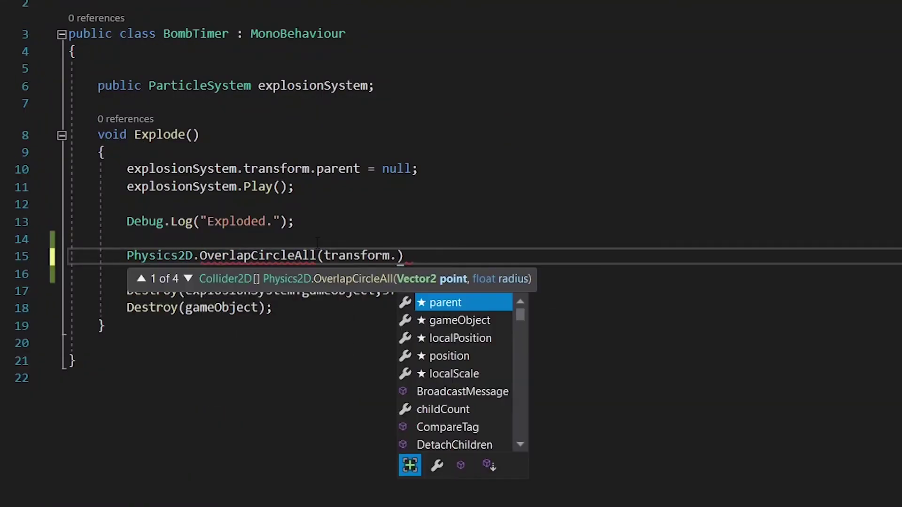
{"action": "key", "text": "Down"}
{"action": "key", "text": "Tab"}
{"action": "type", "text": ", 30f);"}
- Declare Collider2D[] hit above the OverlapCircleAll call and assign the call's result to hit
{"action": "key", "text": "Up"}
{"action": "type", "text": "Coll"}
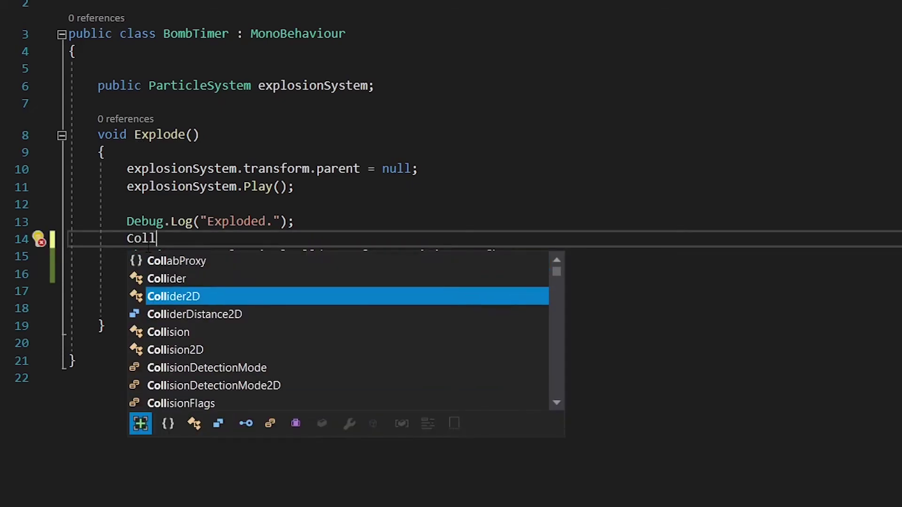
{"action": "type", "text": "ider2D[] hit;"}
{"action": "key", "text": "Down"}
{"action": "key", "text": "Home"}
{"action": "type", "text": "hit ="}
{"action": "key", "text": "End"}
- Add a for loop below the overlap check that iterates i from 0 up to hit.Length
{"action": "key", "text": "Return"}
{"action": "key", "text": "Return"}
{"action": "type", "text": "for"}
{"action": "key", "text": "Tab"}
{"action": "key", "text": "Tab"}
{"action": "key", "text": "Tab"}
{"action": "type", "text": "hit"}
{"action": "key", "text": "Return"}
- Inside the loop, call hit[i].attachedRigidbody.AddForceAtPosition with hit[i].transform.position - transform.position as force and transform.position as position
{"action": "type", "text": "hit[i]."}
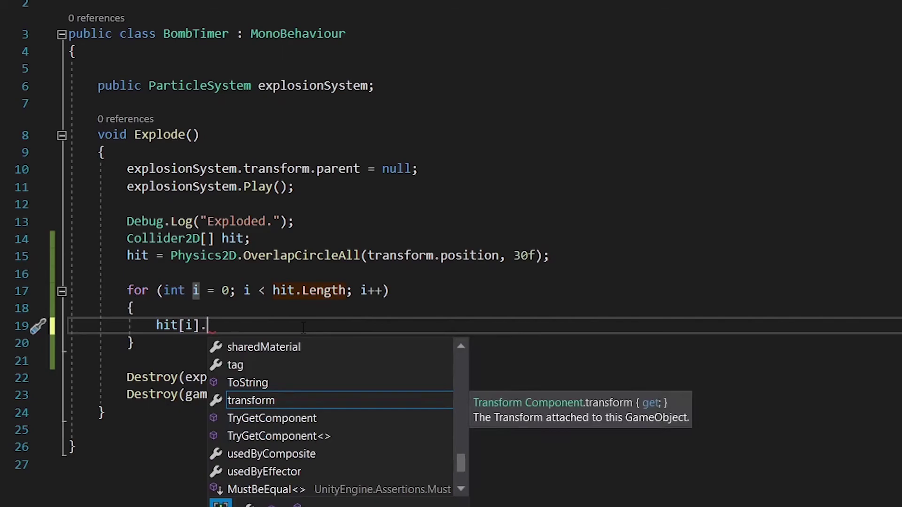
{"action": "type", "text": "attachedRigidbody.AddForceAtPosition(transform.position - hit[i"}
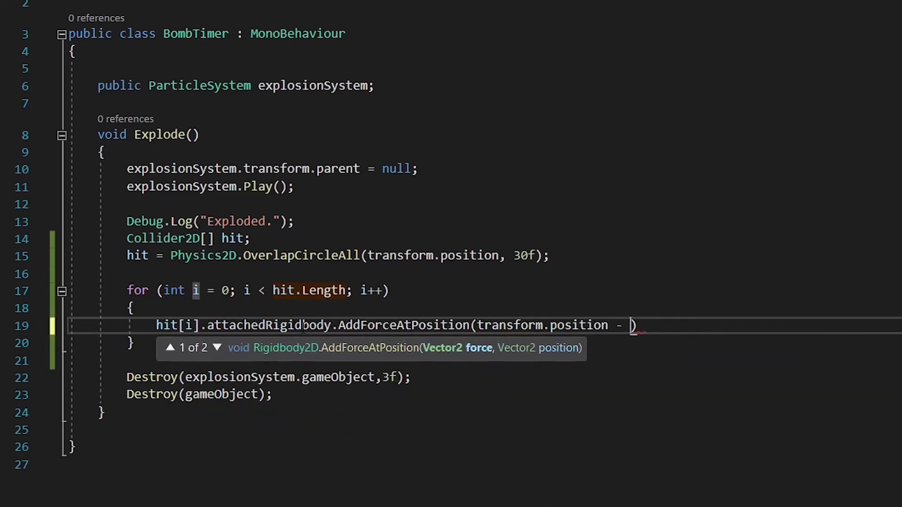
{"action": "type", "text": "].transform.position, transform."}
{"action": "left_click_drag", "start_coordinate": [630, 326], "coordinate": [477, 325]}
{"action": "key", "text": "BackSpace"}
{"action": "left_click", "coordinate": [661, 325]}
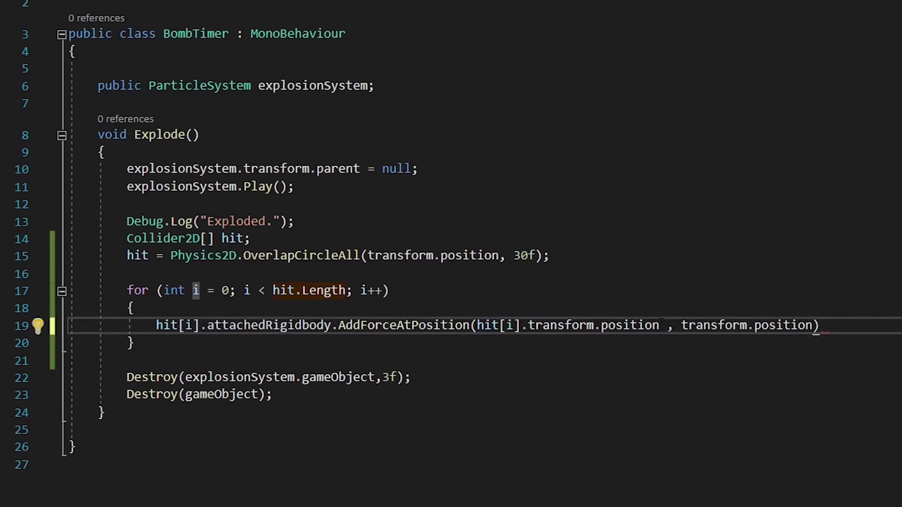
- Guard the AddForceAtPosition call with the condition if(hit[i].attachedRigidbody != null)
{"action": "left_click", "coordinate": [220, 309]}
{"action": "key", "text": "Return"}
{"action": "type", "text": "if(hit[i].attachedRigidbody "}
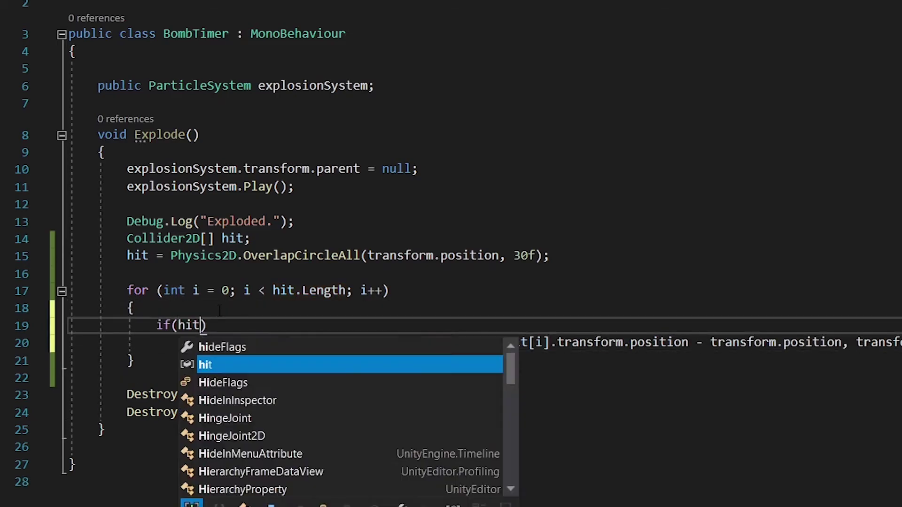
{"action": "type", "text": "!= null"}
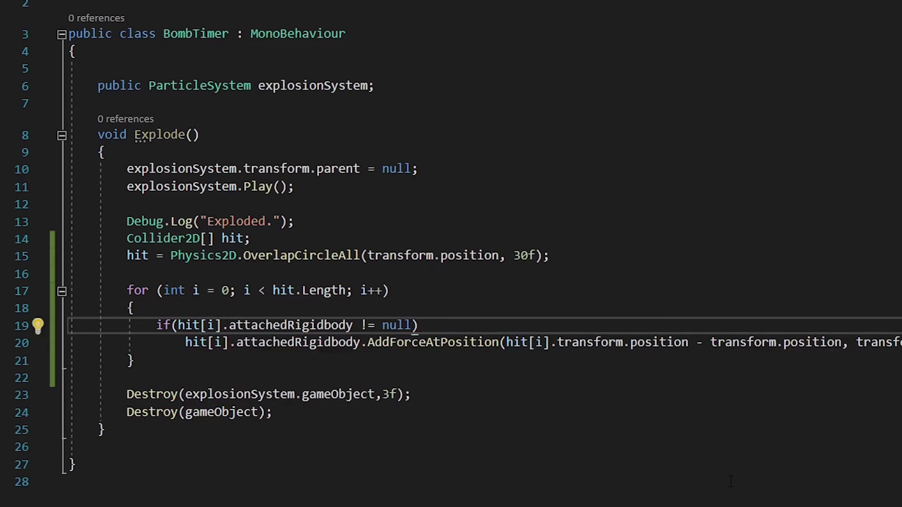